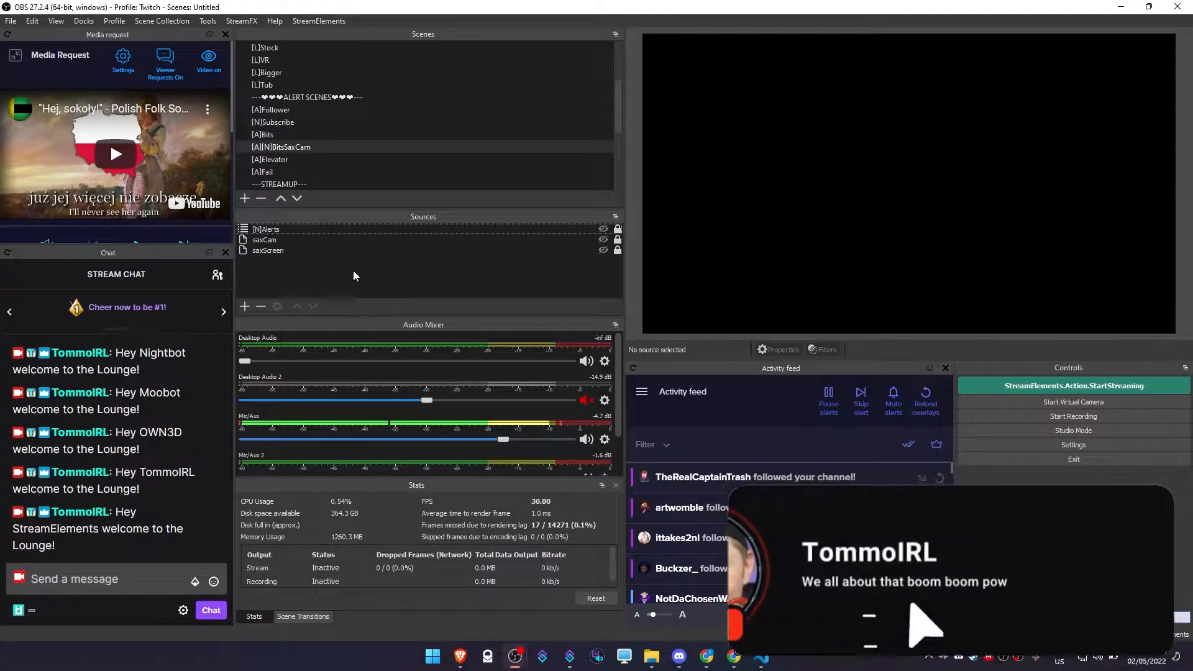
right_click(529, 401)
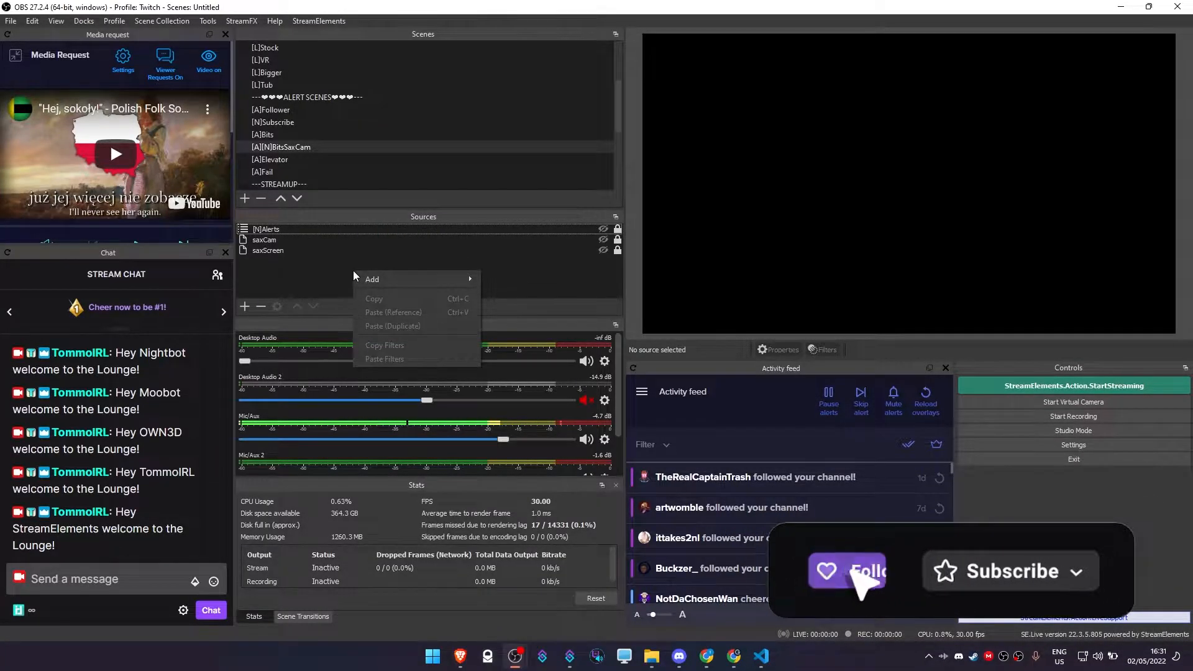
mouse_move(397, 279)
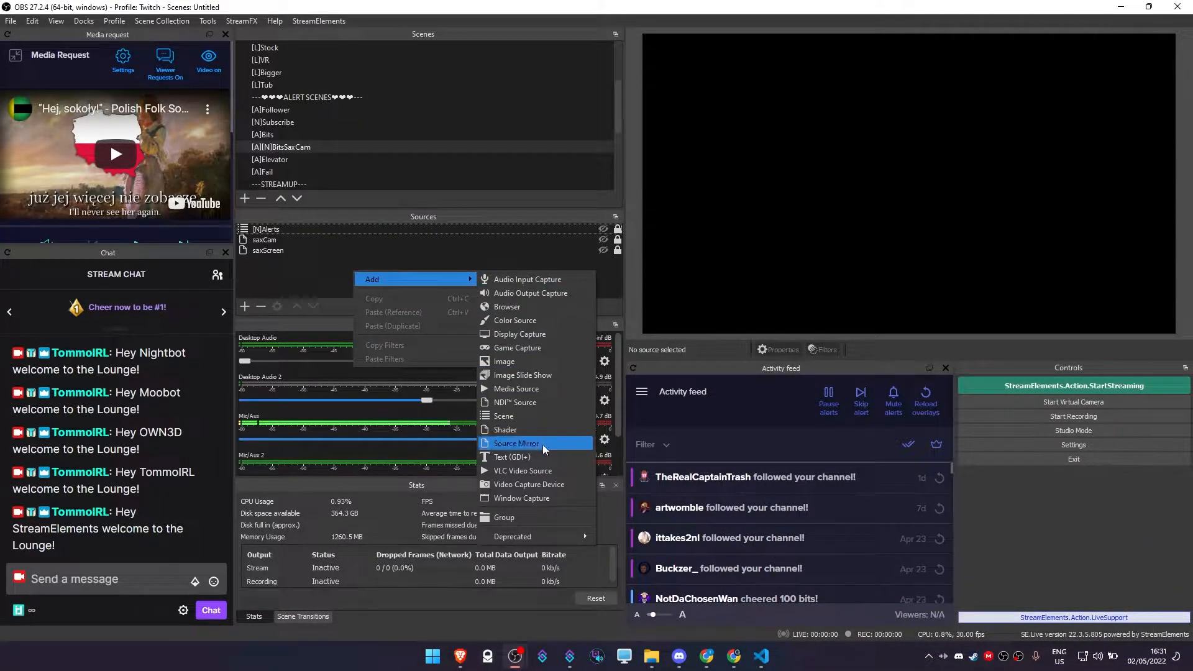
click(306, 283)
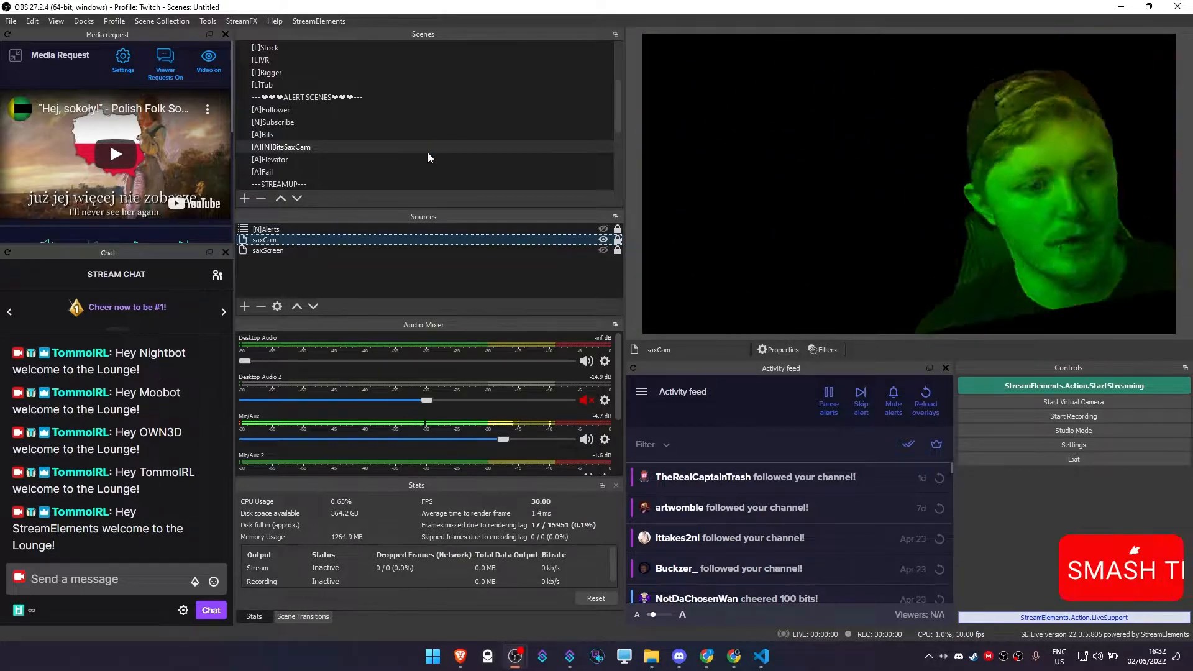
Open the filters of the [A][N]BitsSaxCam scene and turn off its active effect filters.
right_click(312, 147)
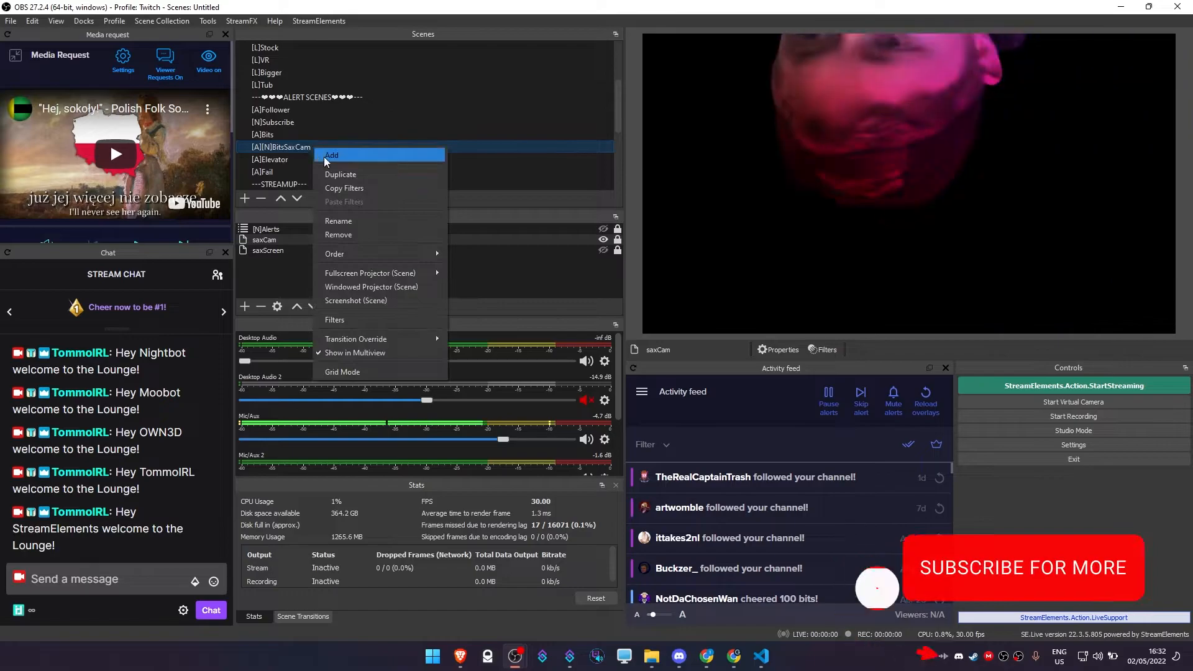
click(355, 320)
drag(547, 96, 312, 94)
click(110, 163)
click(110, 150)
click(110, 138)
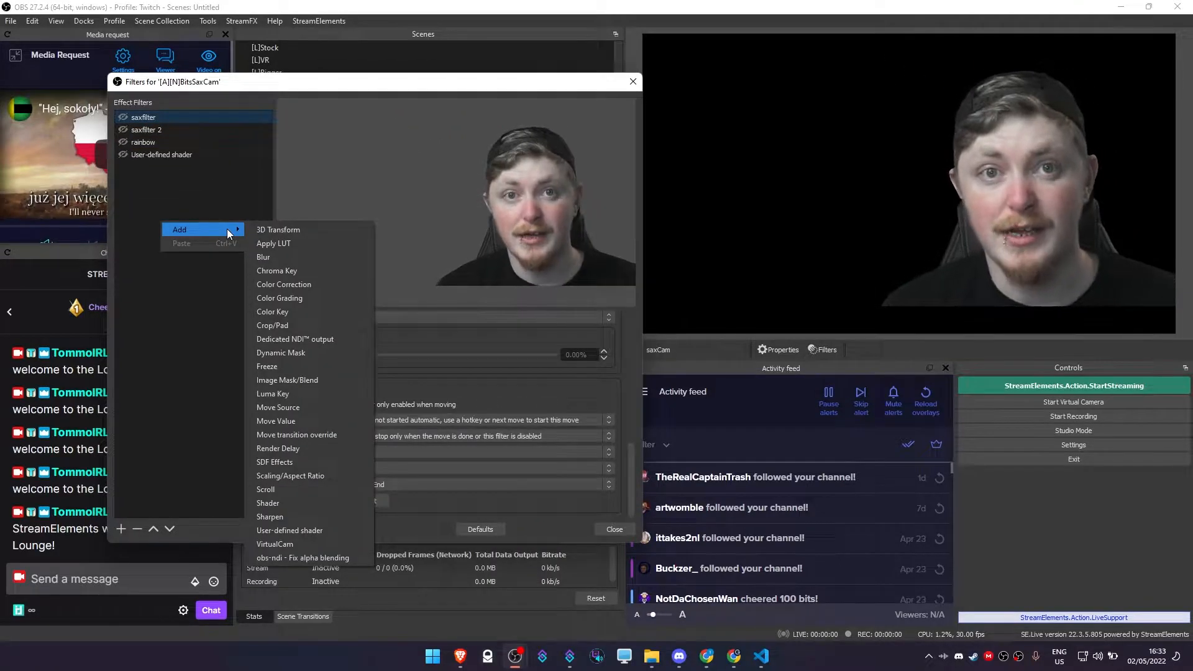
Add a Move Source filter to the [A][N]BitsSaxCam scene.
click(278, 407)
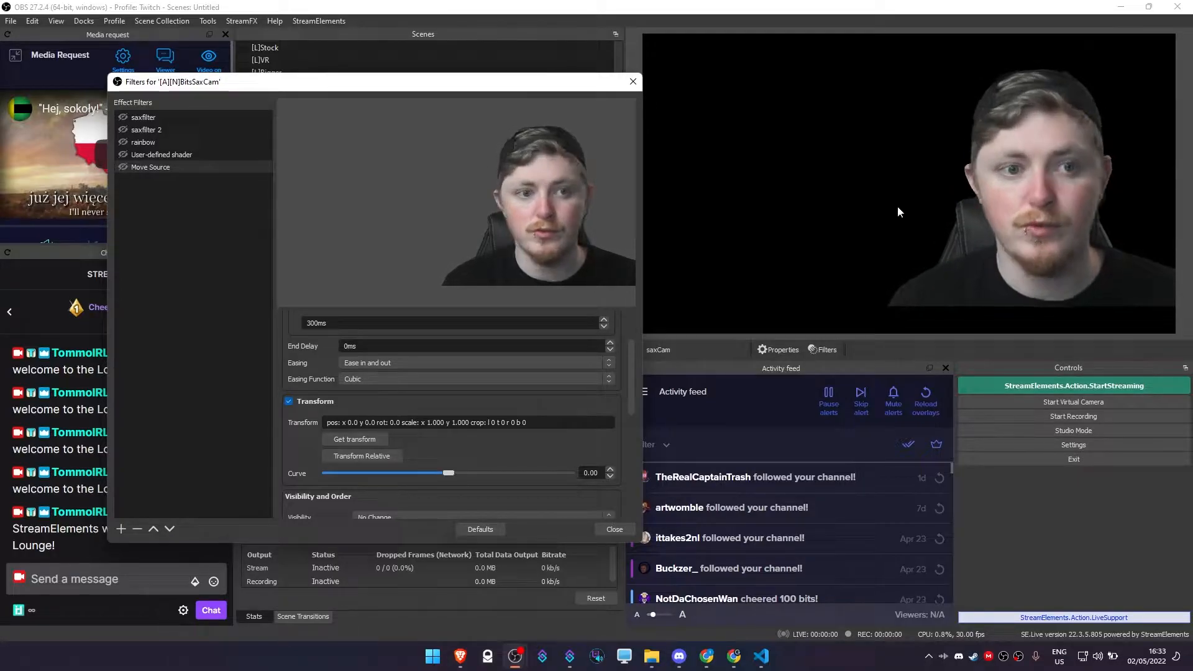
drag(517, 90, 449, 85)
click(283, 434)
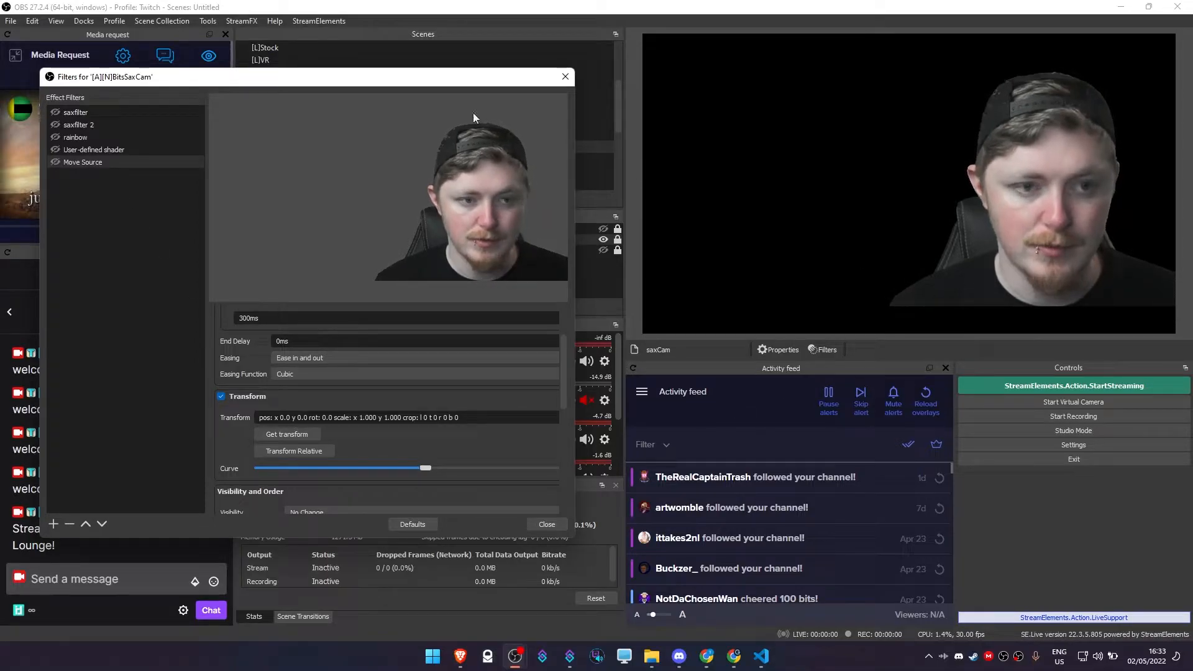
Shrink the saxCam source to a scale of about 0.57 and place it on the canvas's right side at about x 1543, y 445.
drag(401, 80, 447, 61)
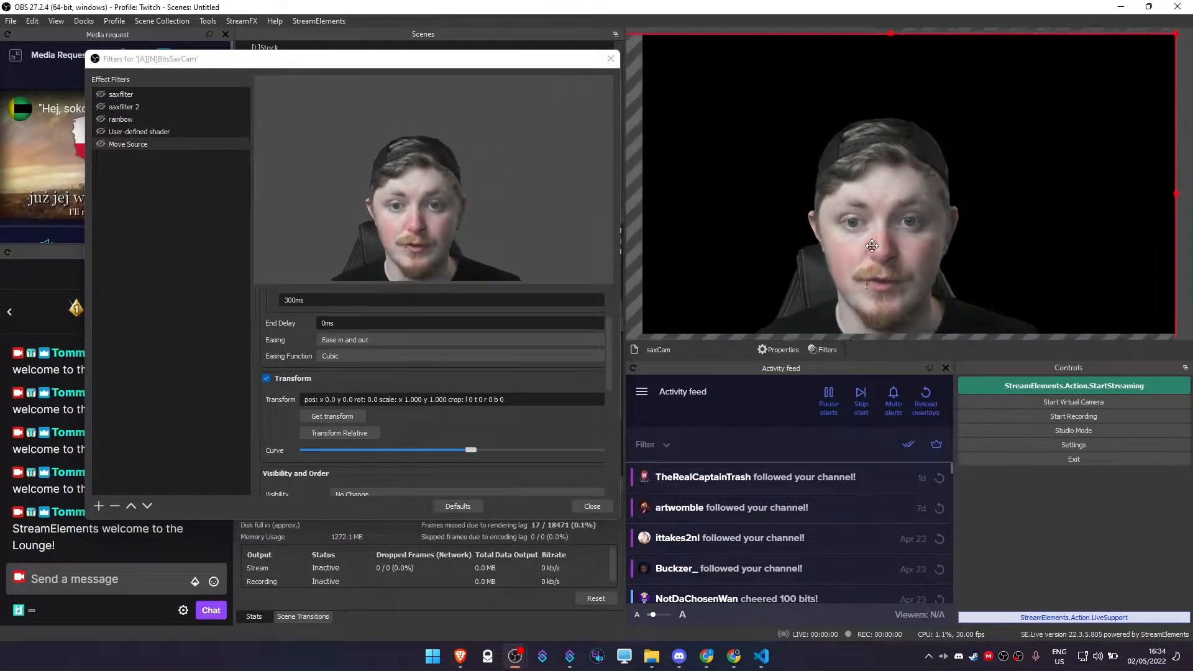
drag(1126, 54, 856, 205)
drag(729, 309, 1098, 176)
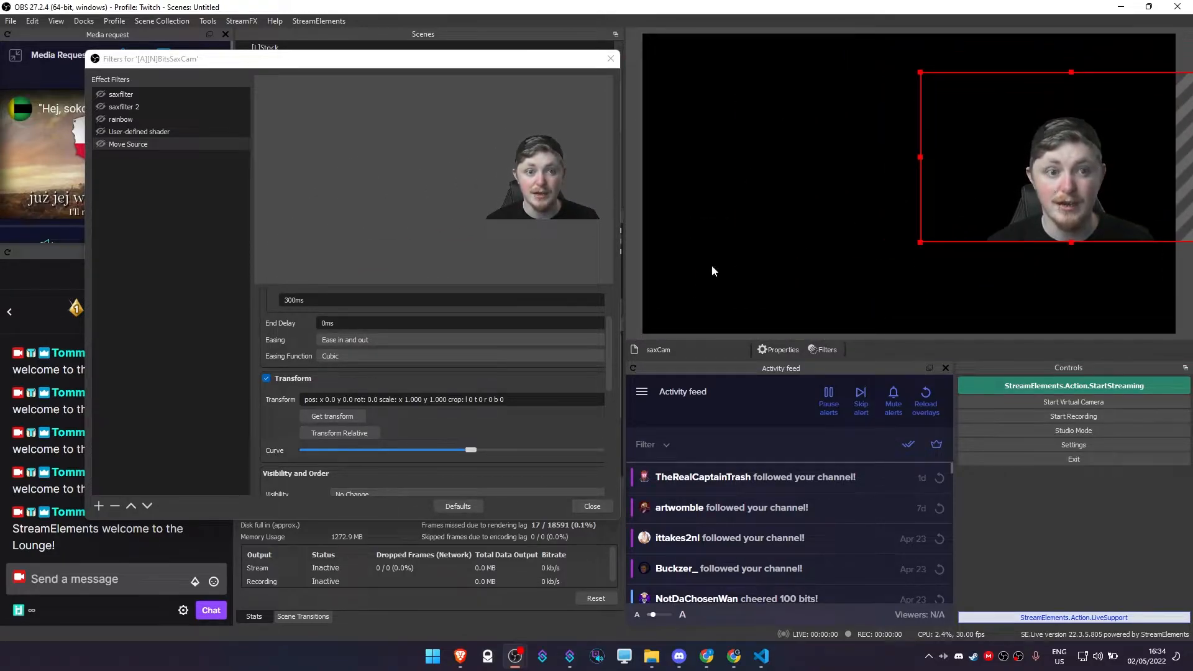
Set the Move Source filter's source to saxCam, capture its current transform and trigger the filter once.
click(328, 418)
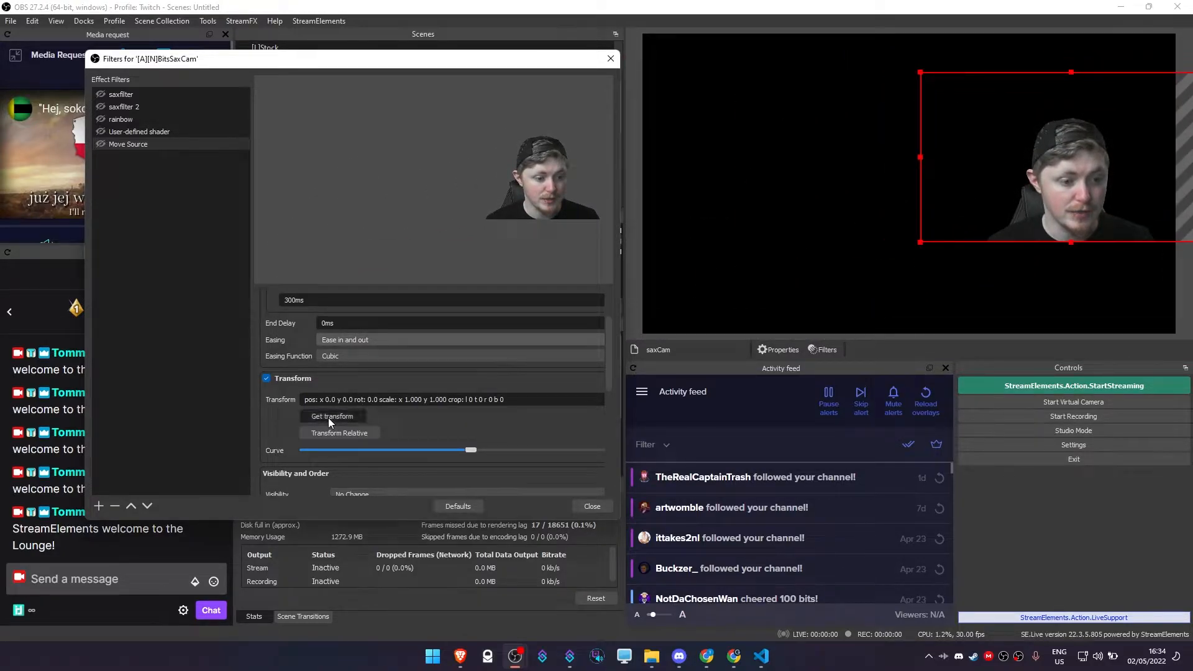
scroll(318, 322, up, 3)
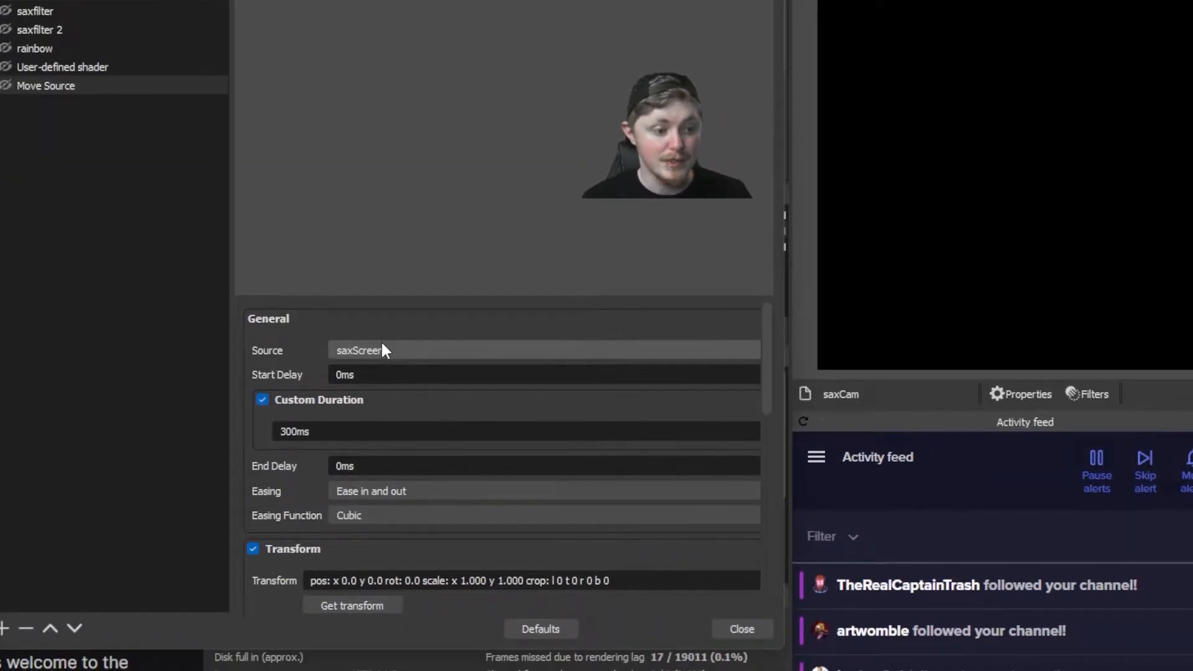
click(382, 349)
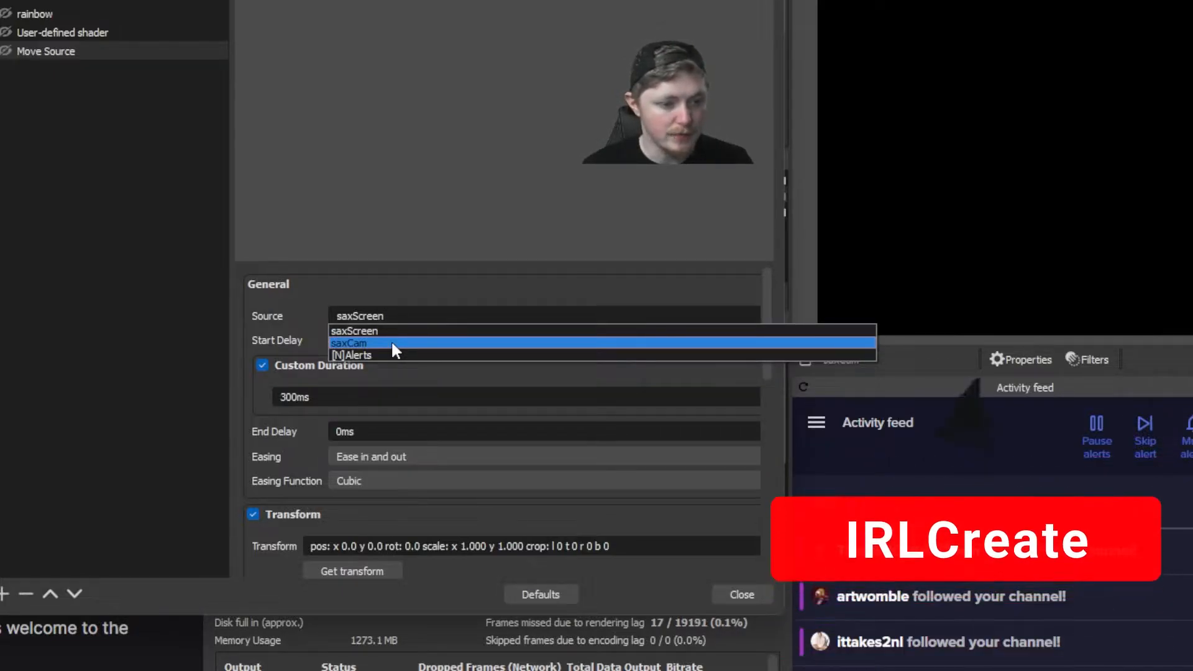
click(392, 343)
scroll(299, 366, down, 2)
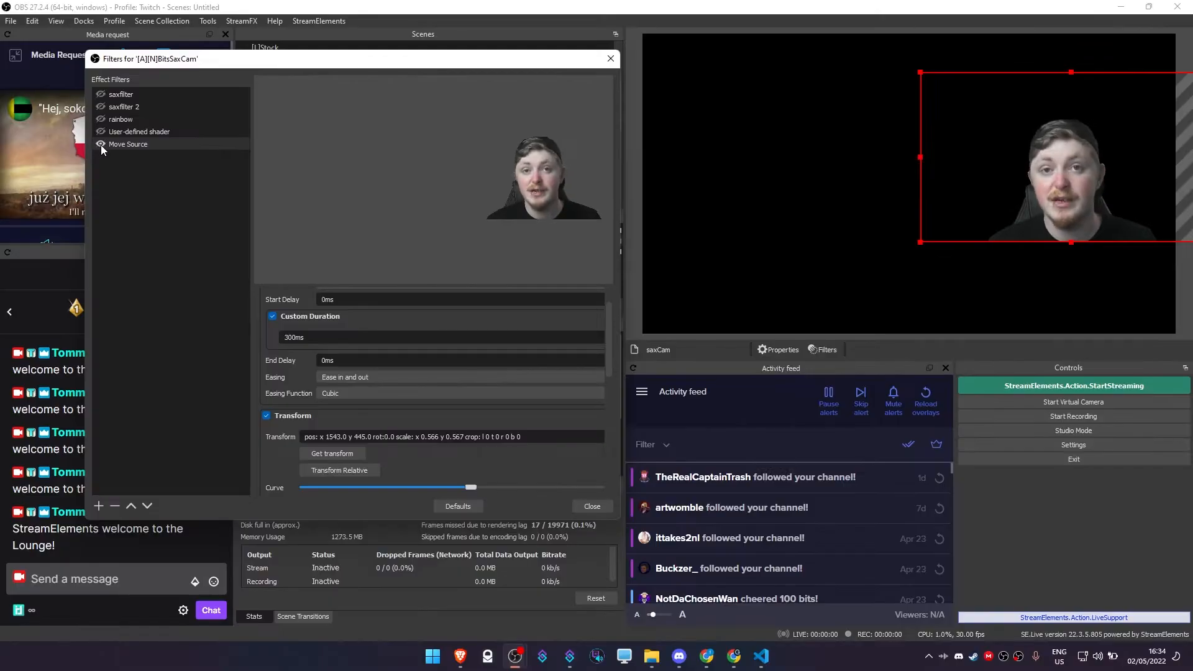
click(101, 144)
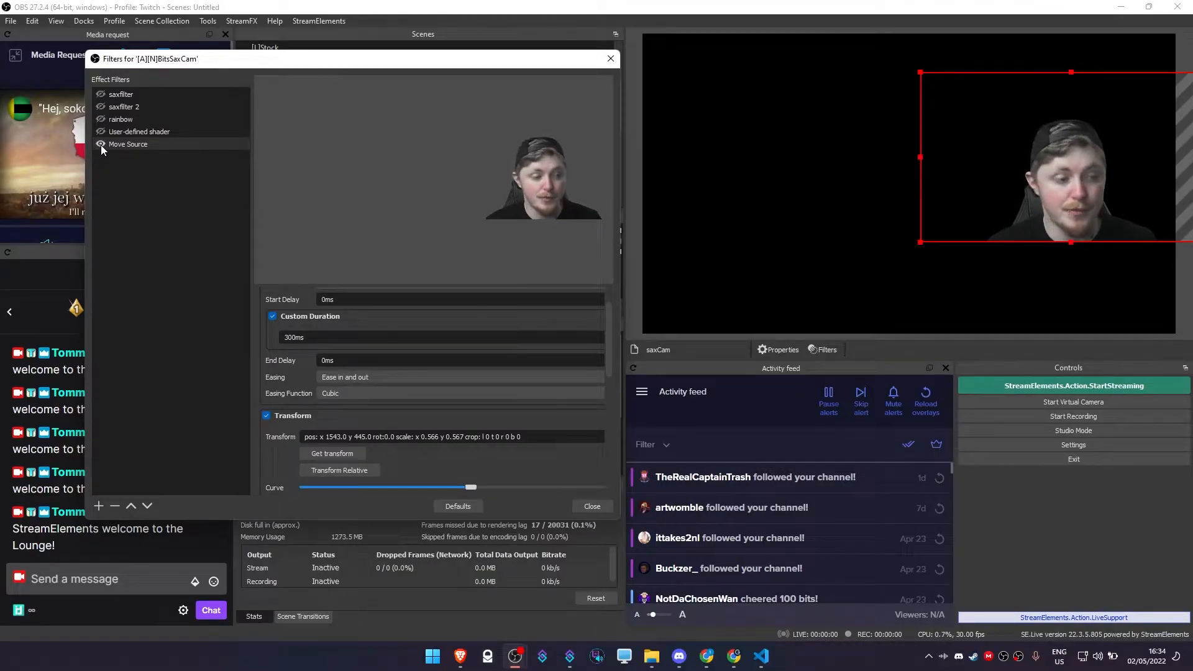
Duplicate the Move Source filter as Move Source 2.
right_click(117, 144)
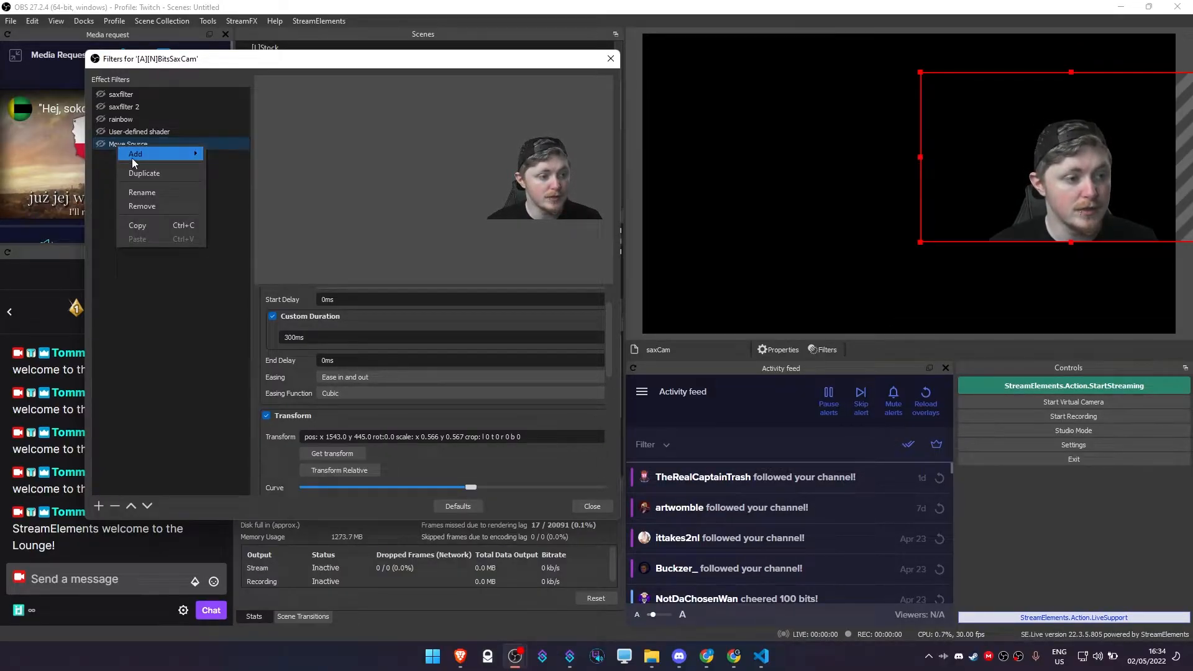
click(152, 172)
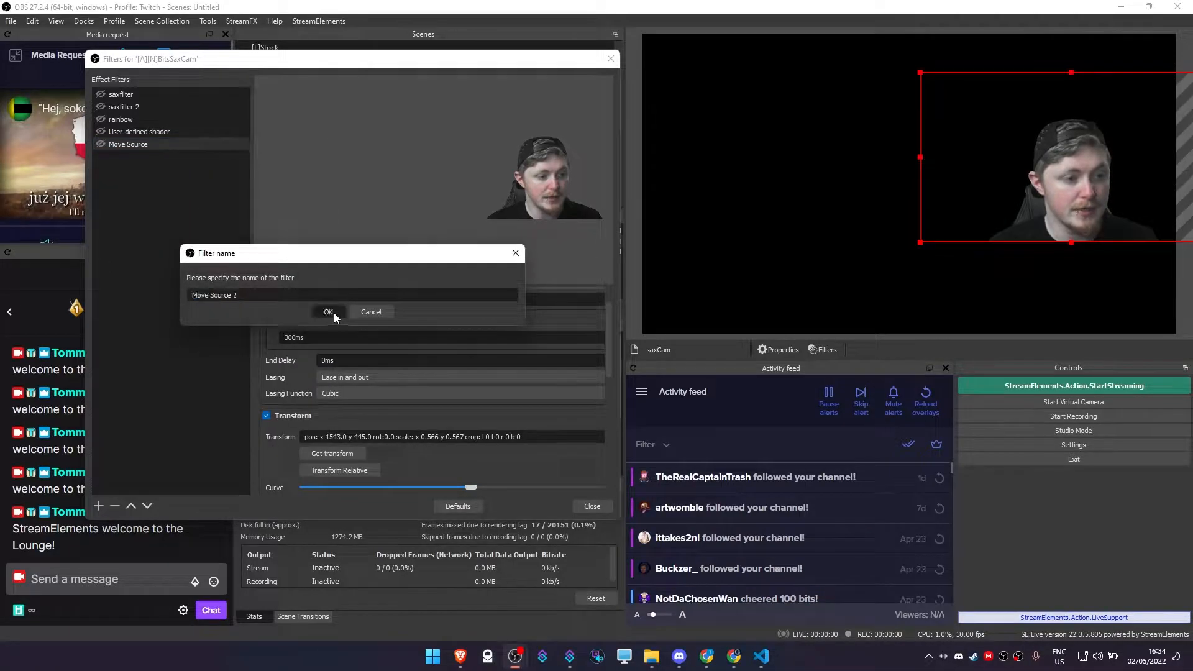
click(334, 314)
Move saxCam to the canvas's lower left at about x 460, y 733 and capture that transform in Move Source 2.
drag(445, 61, 399, 54)
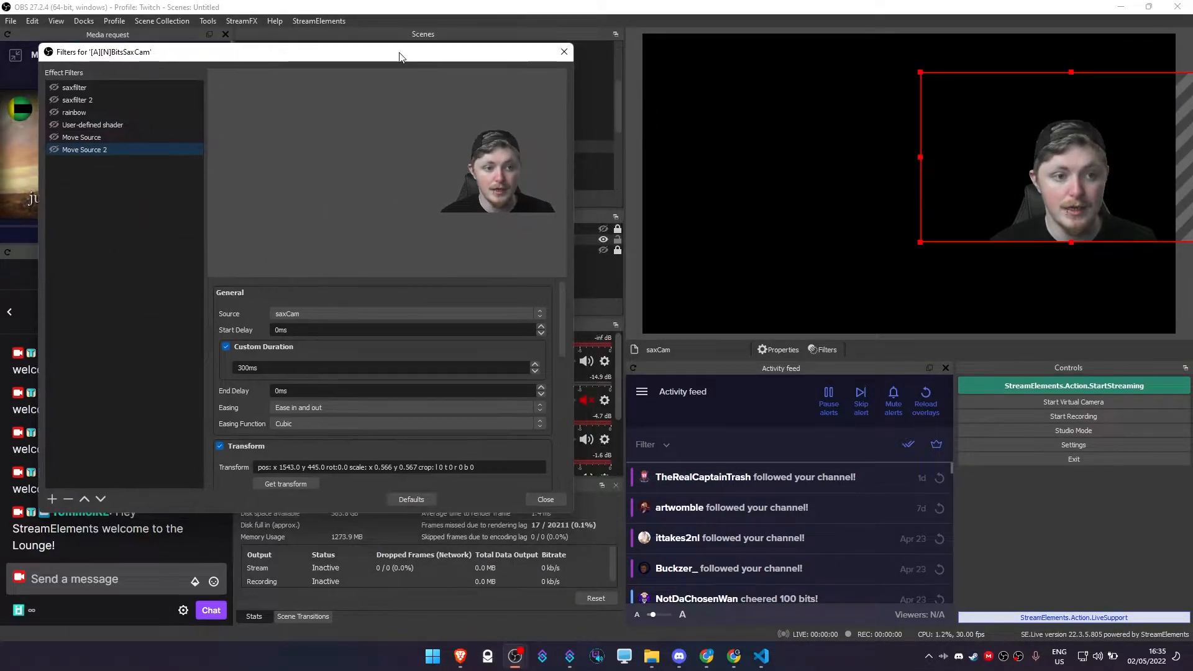
drag(1095, 147, 794, 227)
click(87, 150)
scroll(266, 319, down, 2)
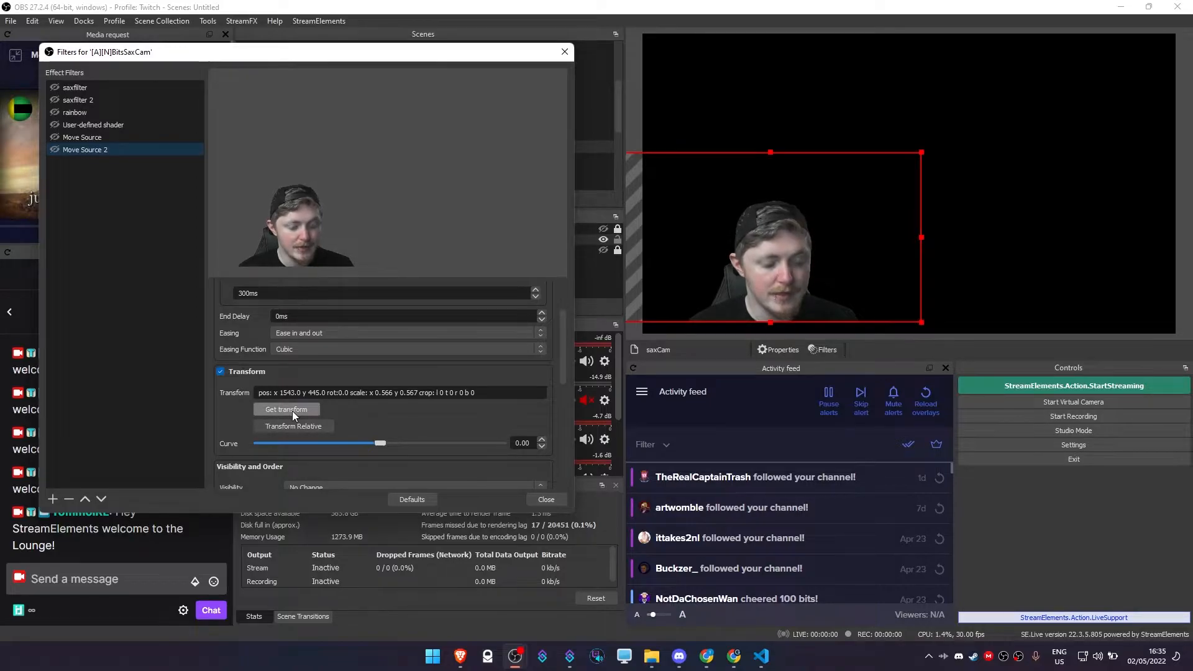
click(292, 412)
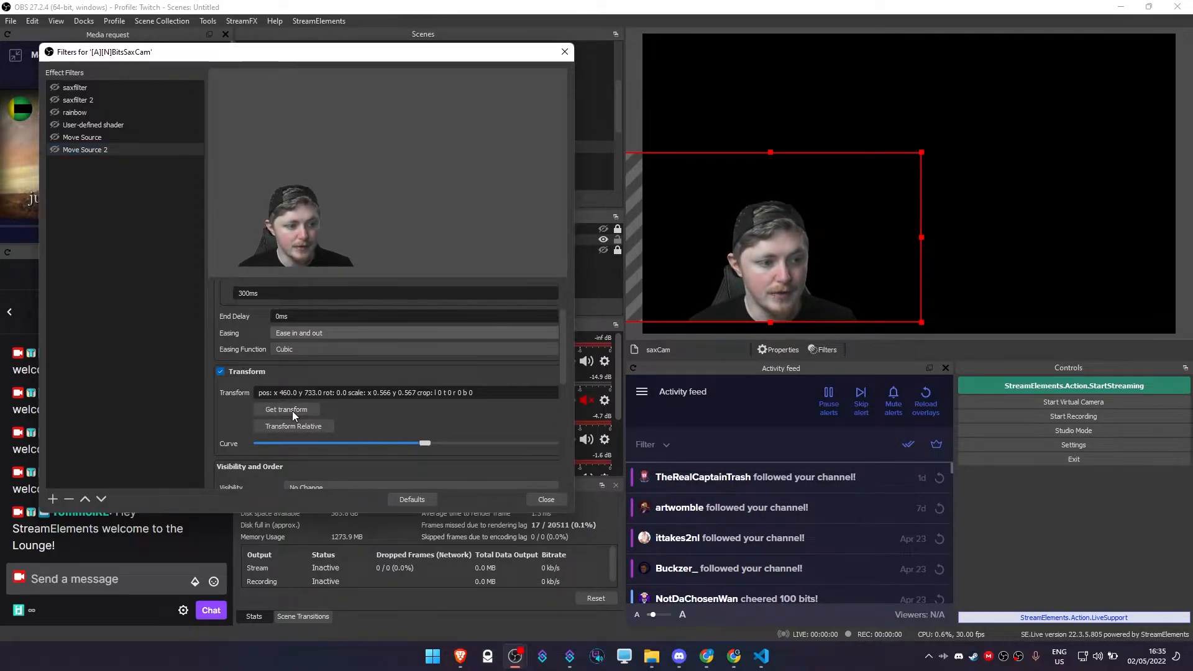
Trigger Move Source and Move Source 2 alternately to preview saxCam moving between its two positions.
click(58, 137)
click(57, 151)
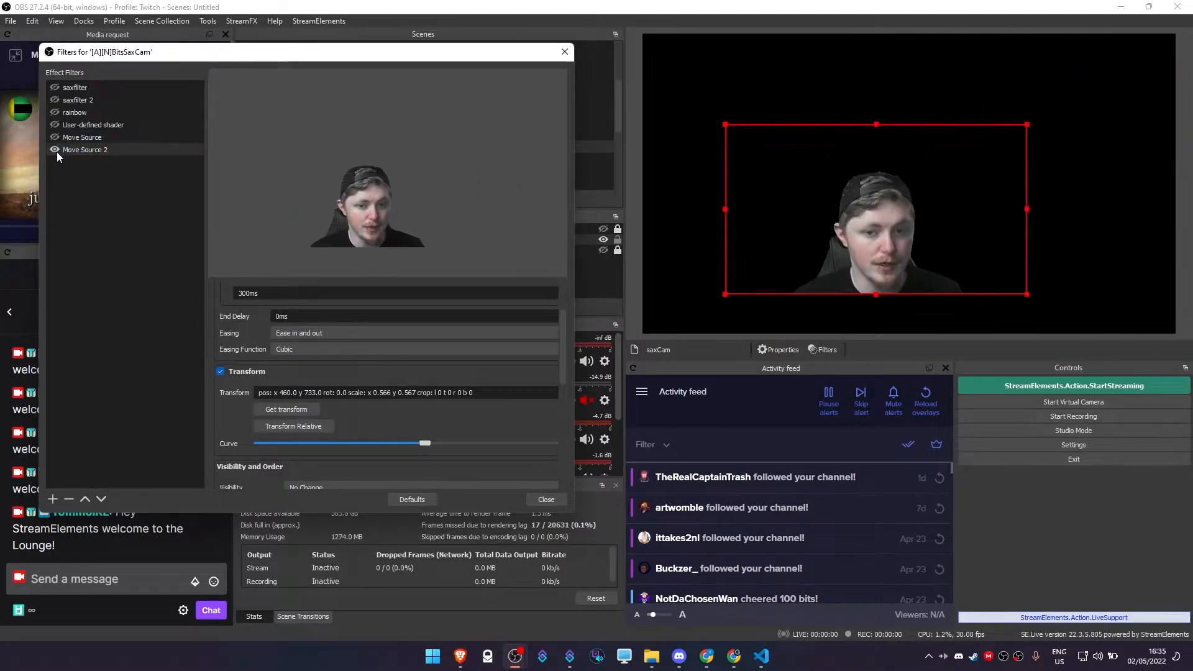
click(57, 137)
click(58, 147)
click(57, 136)
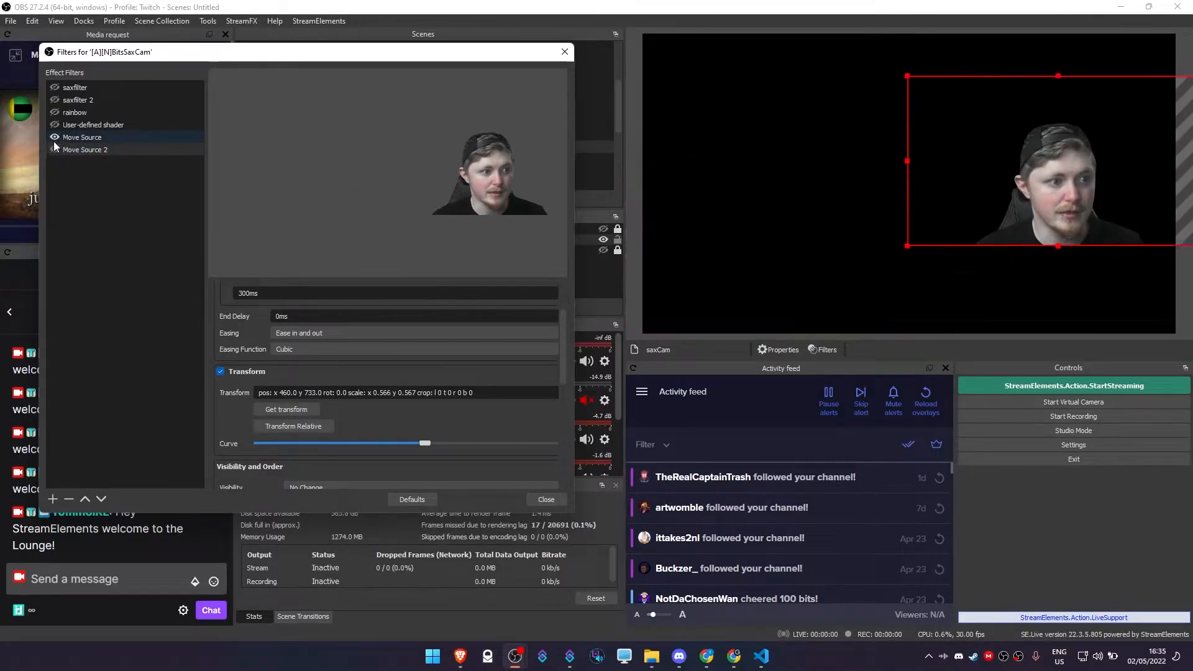
click(58, 148)
Set the rotation in Move Source 2's transform to 360.0.
click(81, 152)
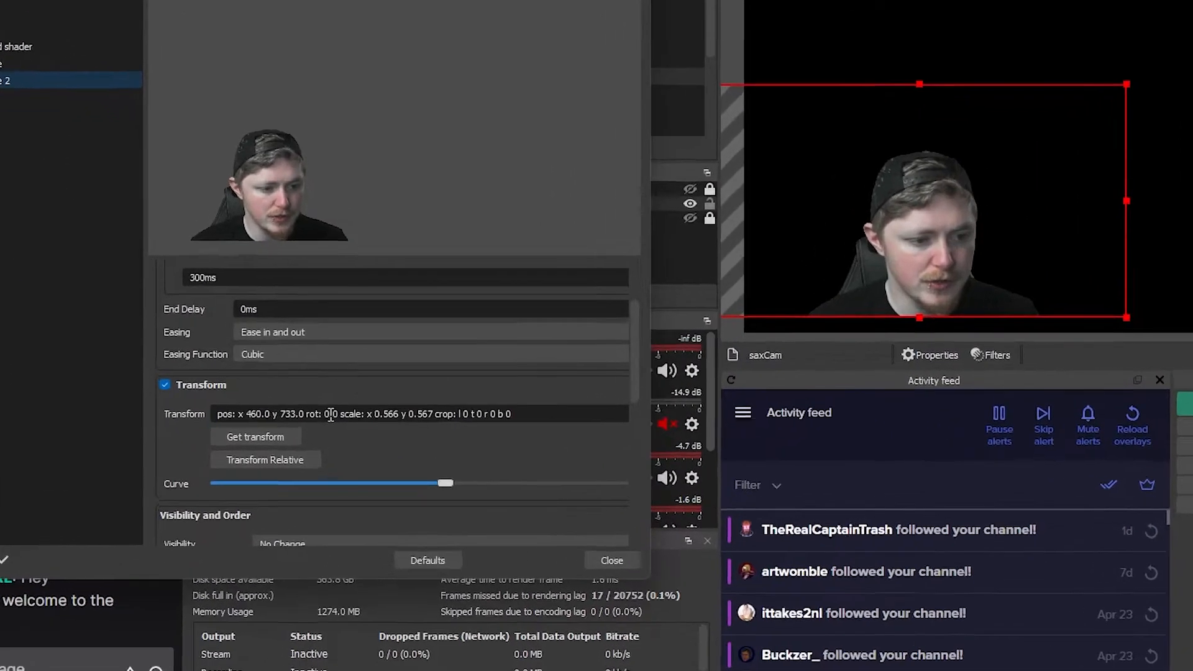
click(341, 392)
key(BackSpace)
text(360)
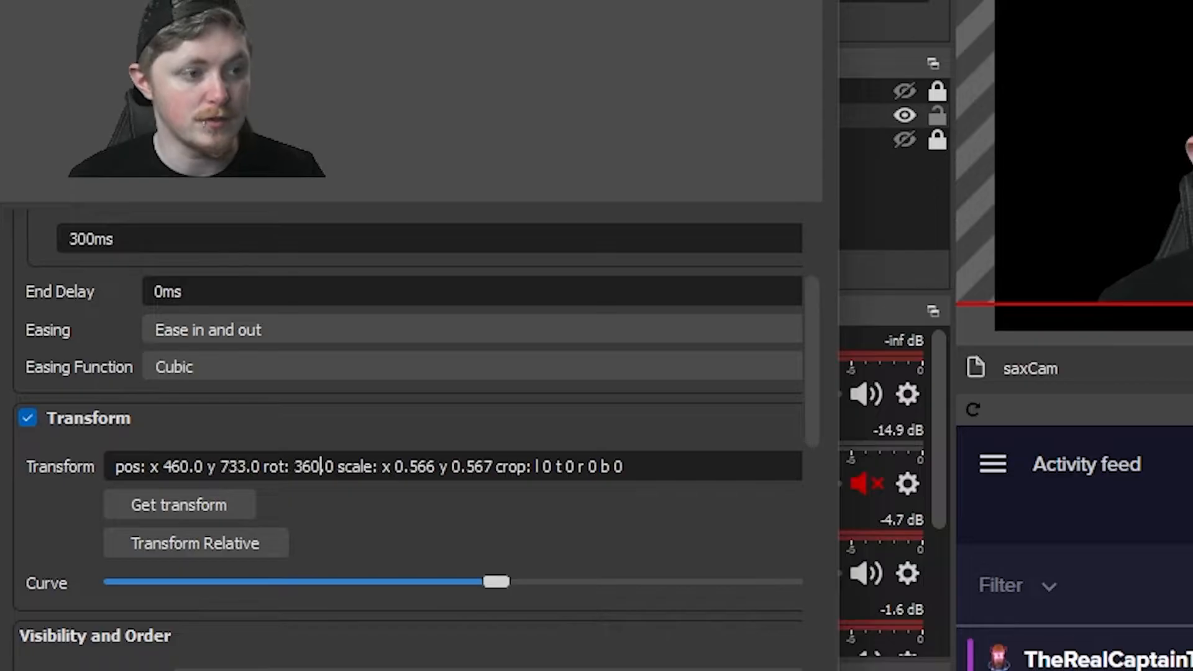
Preview the 360-degree spin by alternately triggering Move Source and Move Source 2 several times.
click(54, 138)
click(57, 150)
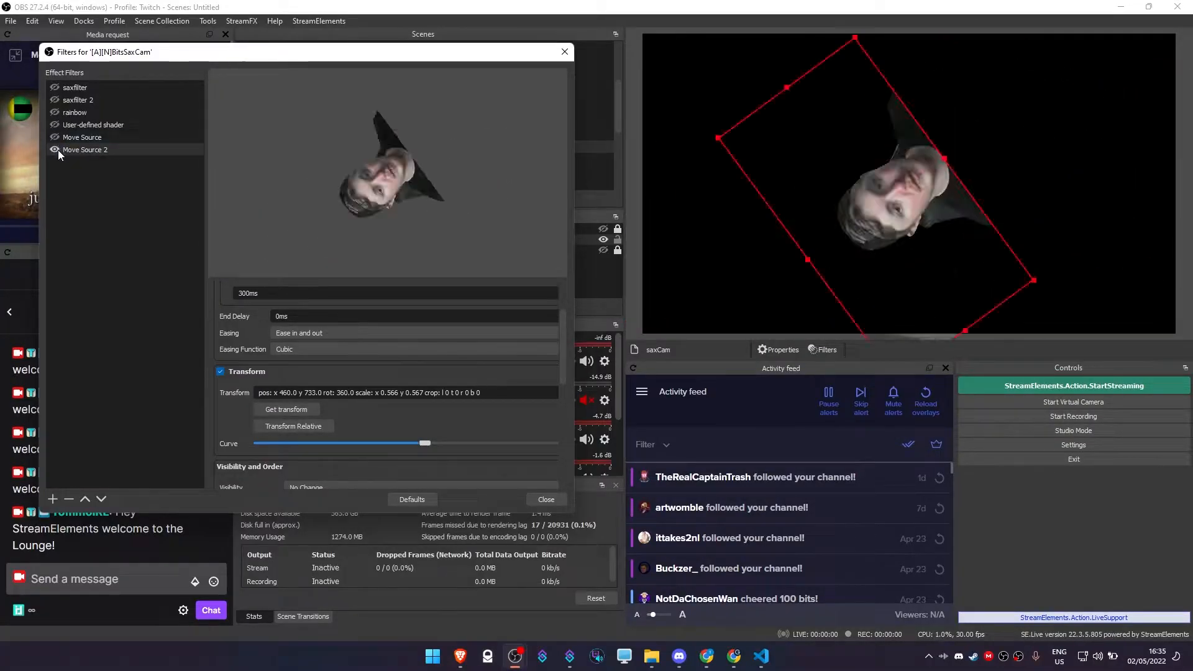
click(54, 138)
click(53, 151)
click(53, 137)
click(53, 147)
click(51, 138)
Set the custom duration of both Move Source and Move Source 2 to 1000 ms.
click(76, 138)
scroll(251, 362, down, 1)
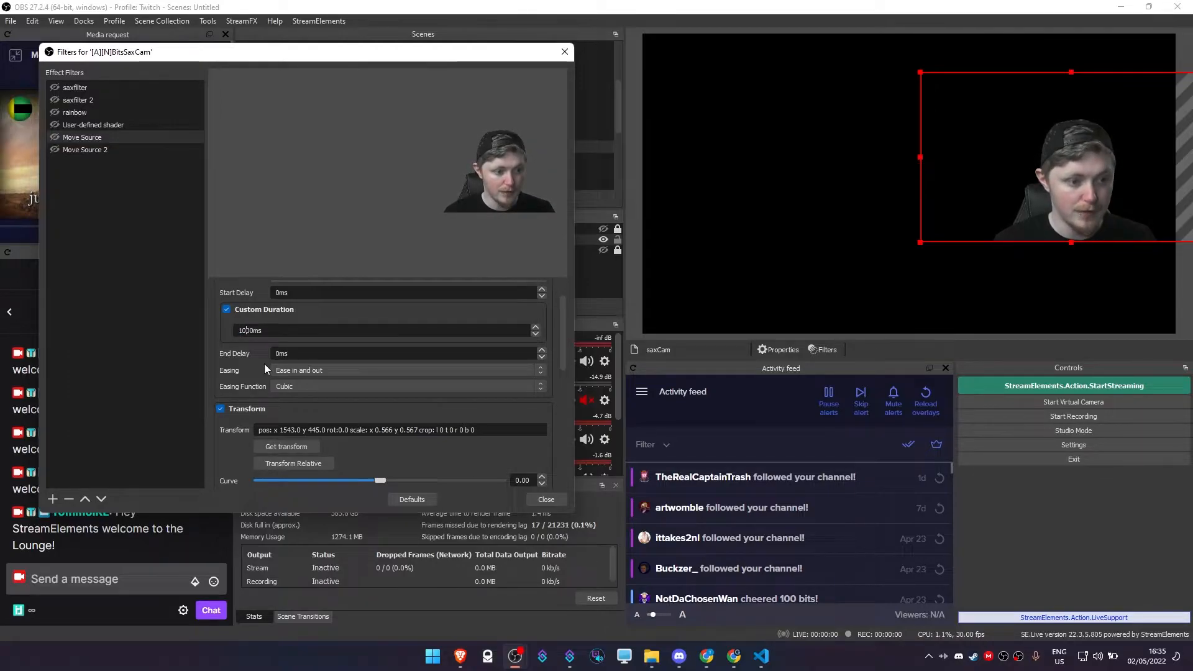
click(99, 150)
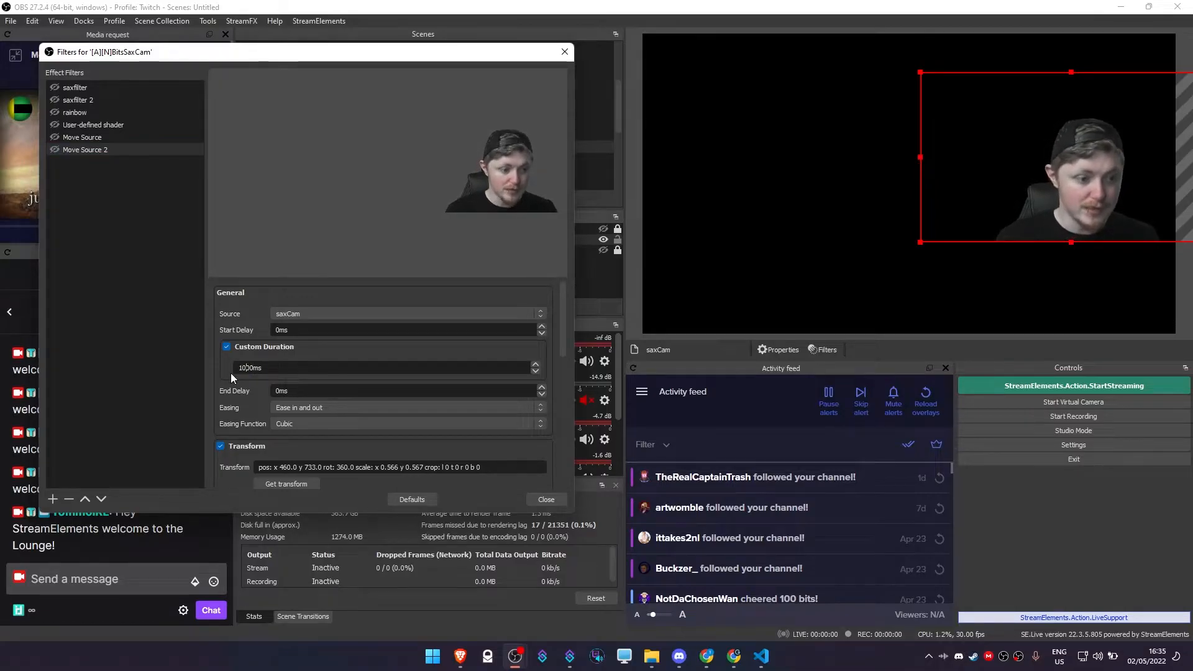
Trigger the two move filters in turn to preview the spin with the 1000 ms duration.
click(56, 136)
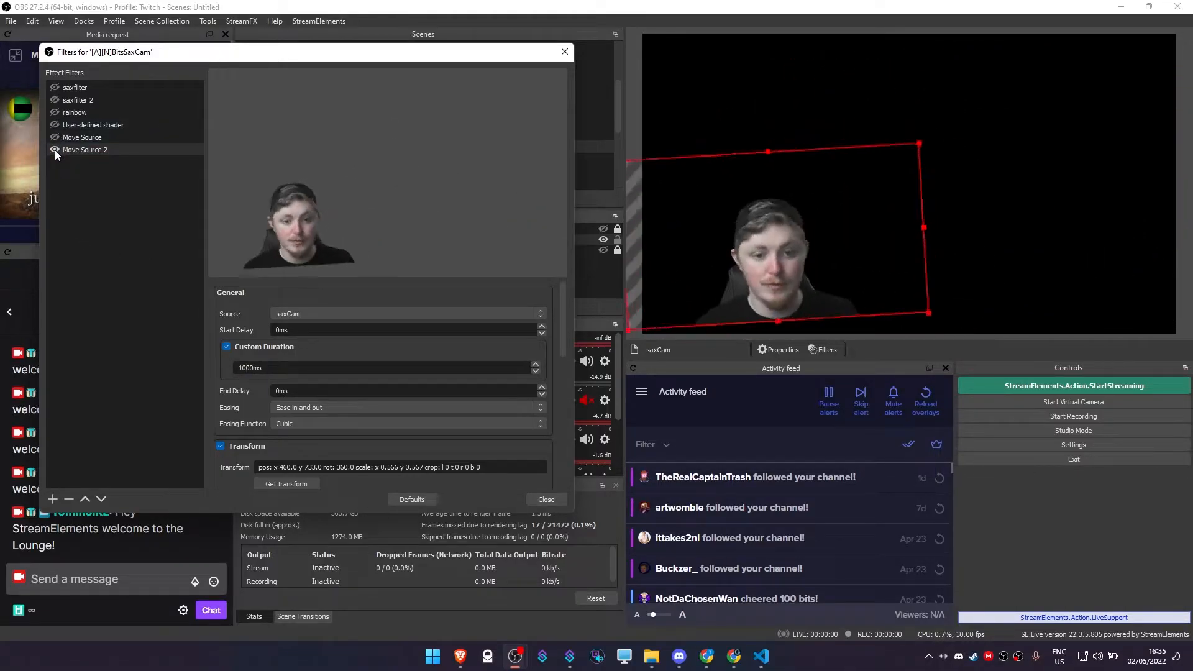
click(54, 137)
click(55, 150)
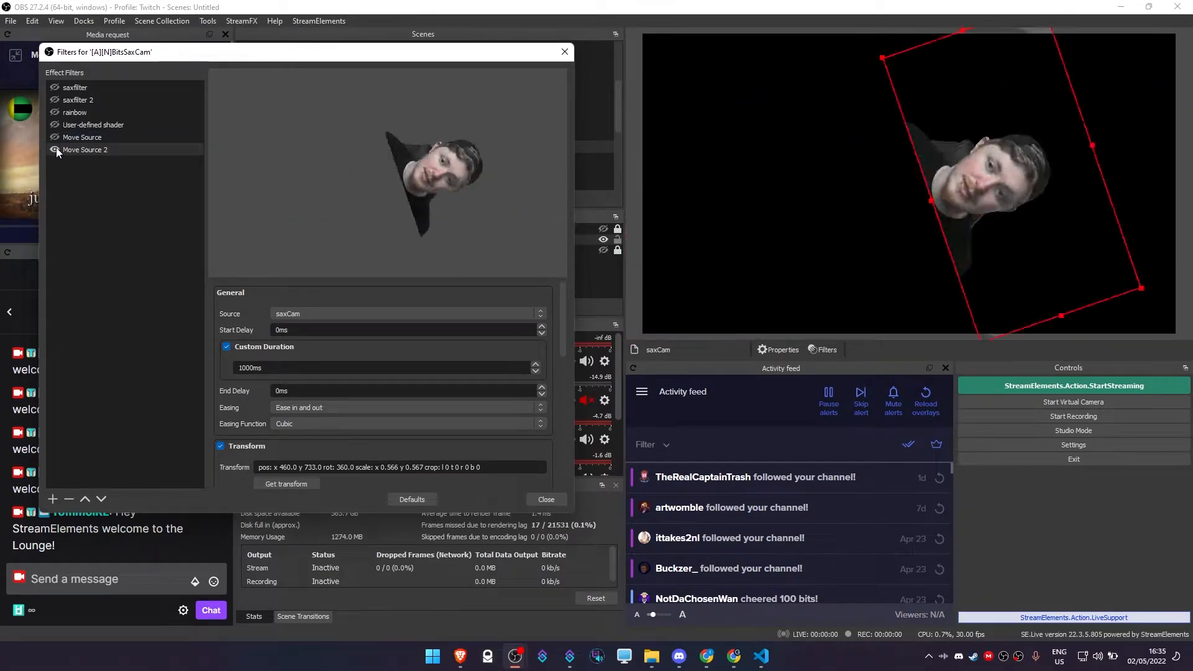
click(53, 137)
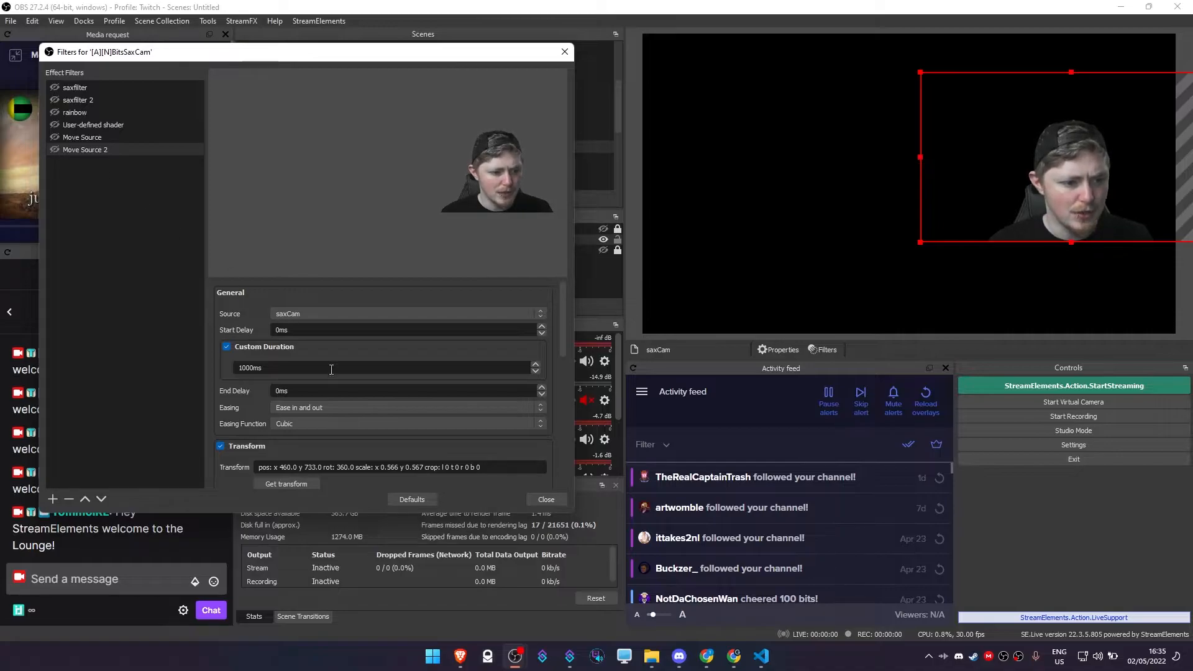
Set the easing of both Move Source 2 and Move Source to No easing.
click(310, 408)
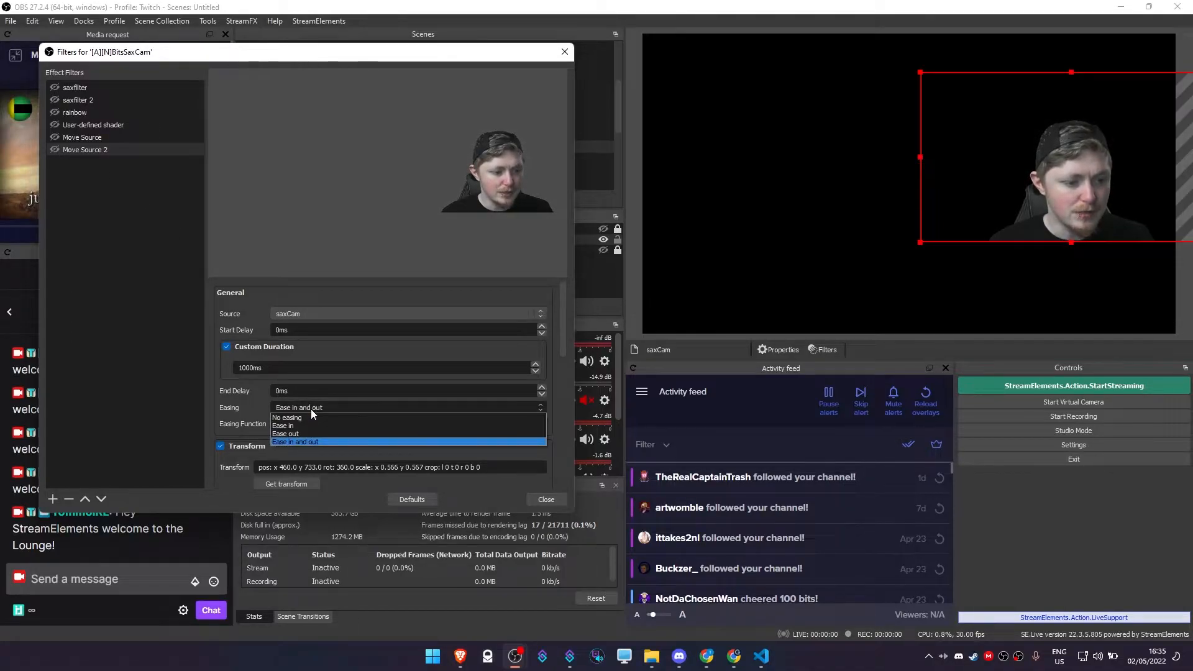
click(305, 415)
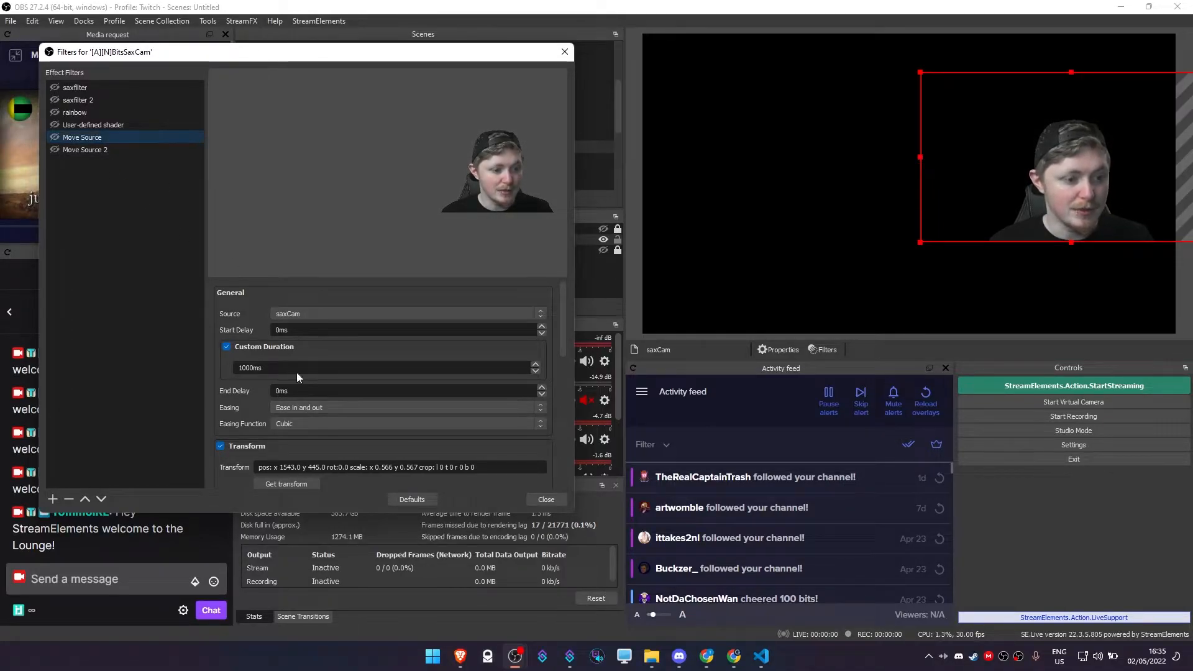
click(311, 408)
click(311, 414)
Trigger both move filters repeatedly to preview the spinning movement without easing.
click(59, 150)
click(57, 148)
click(57, 140)
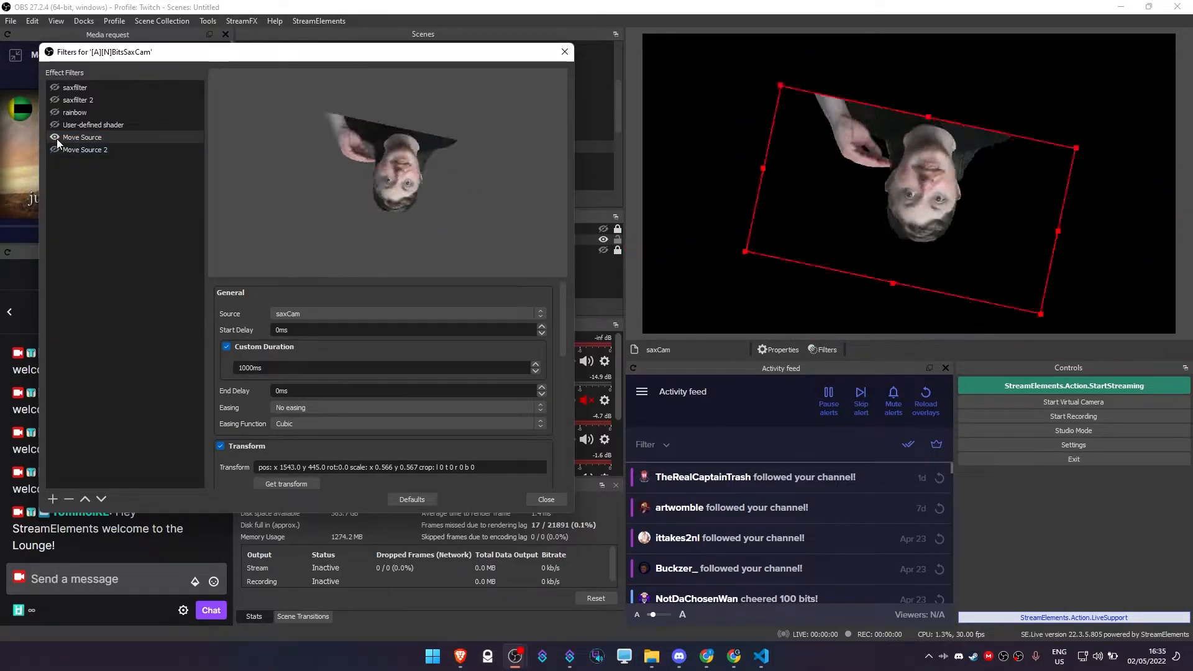
click(57, 139)
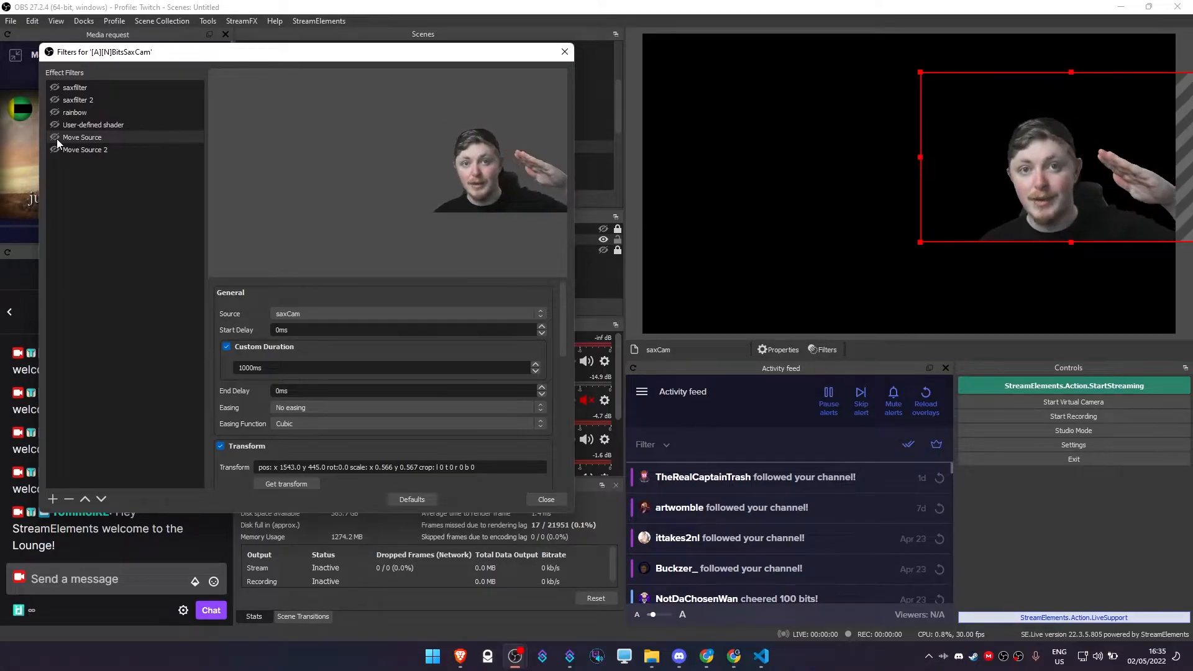
click(57, 150)
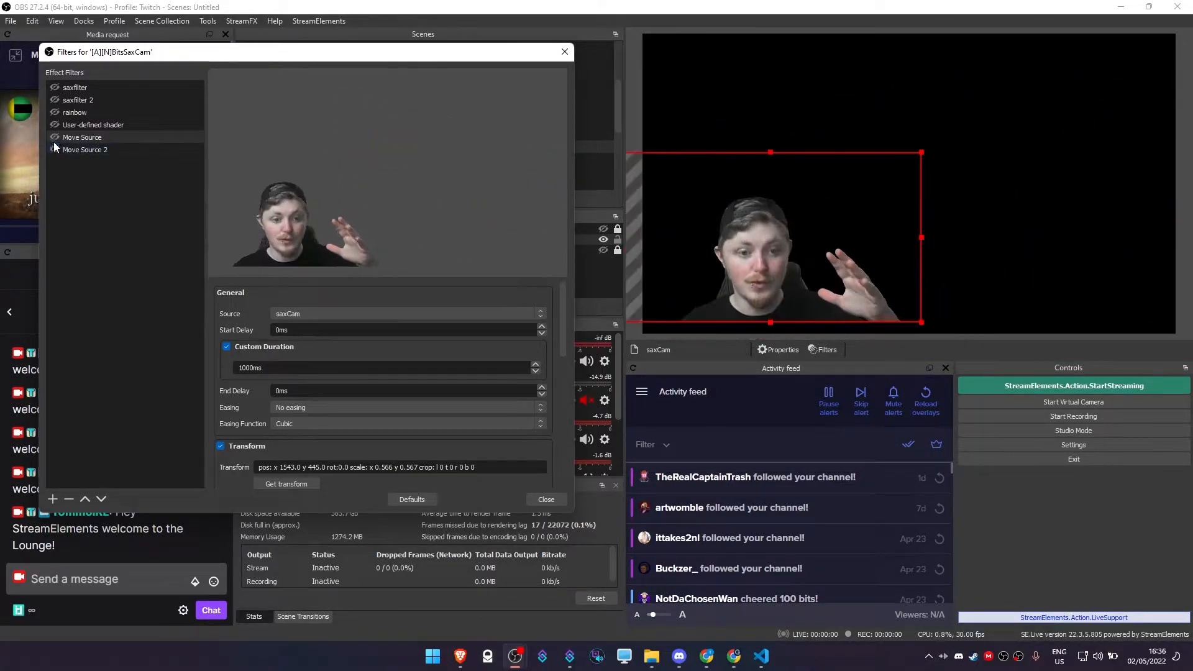
click(54, 138)
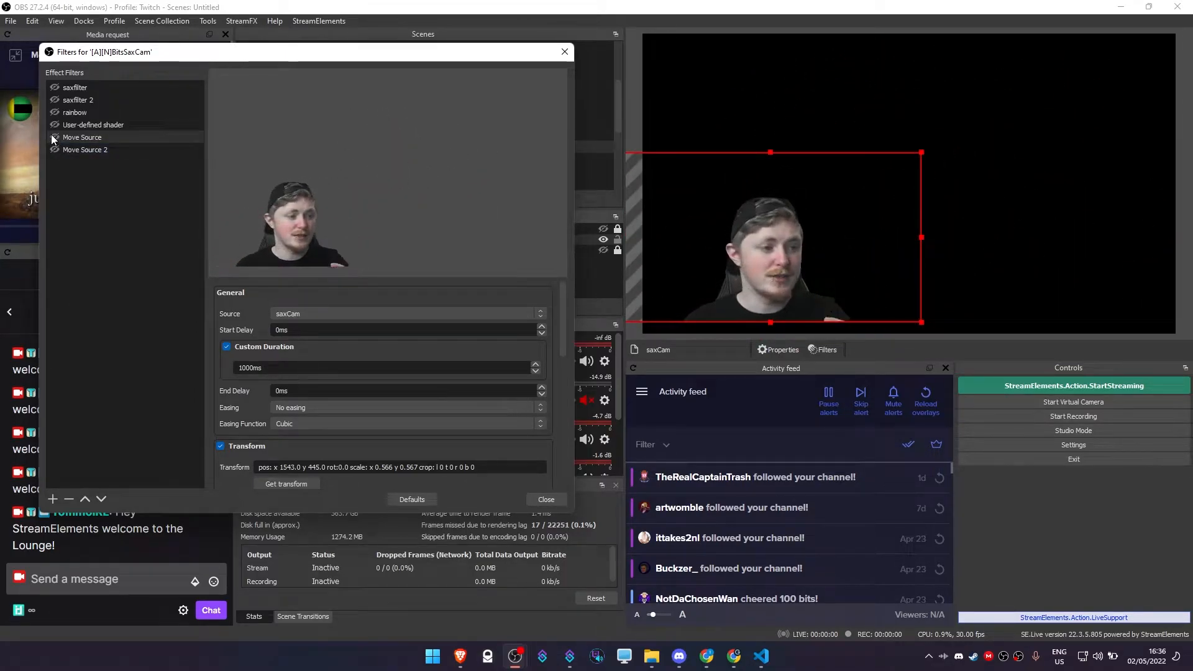
click(54, 138)
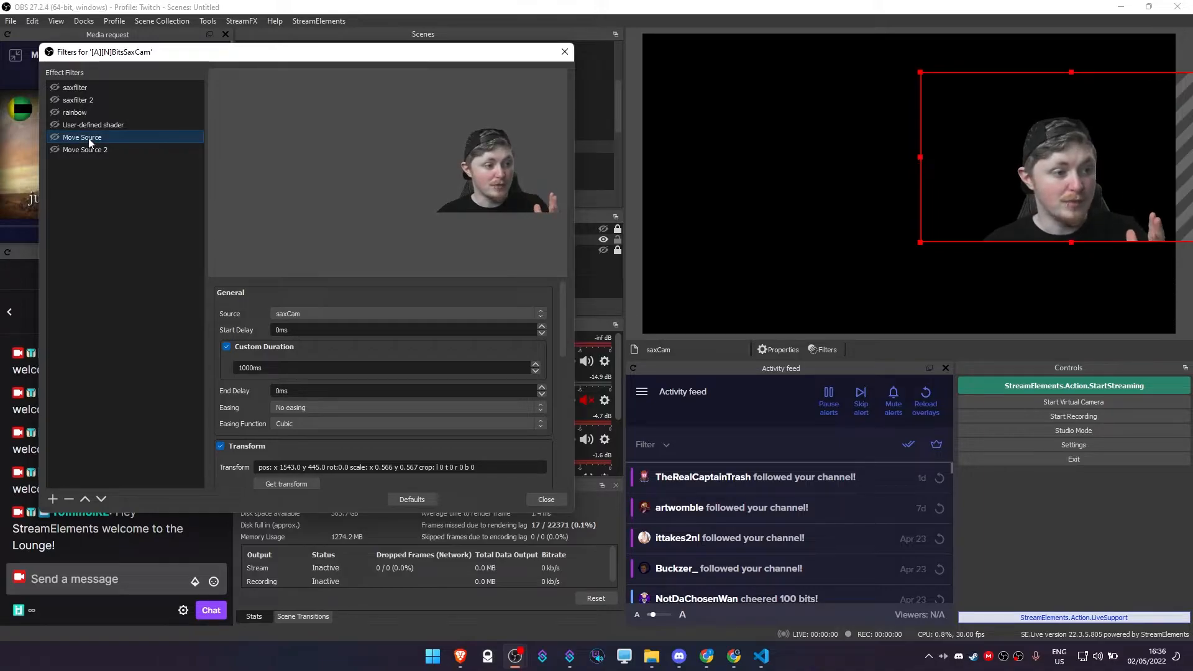
Set the Next Move of the Move Source filter to Move Source 2.
scroll(243, 321, down, 8)
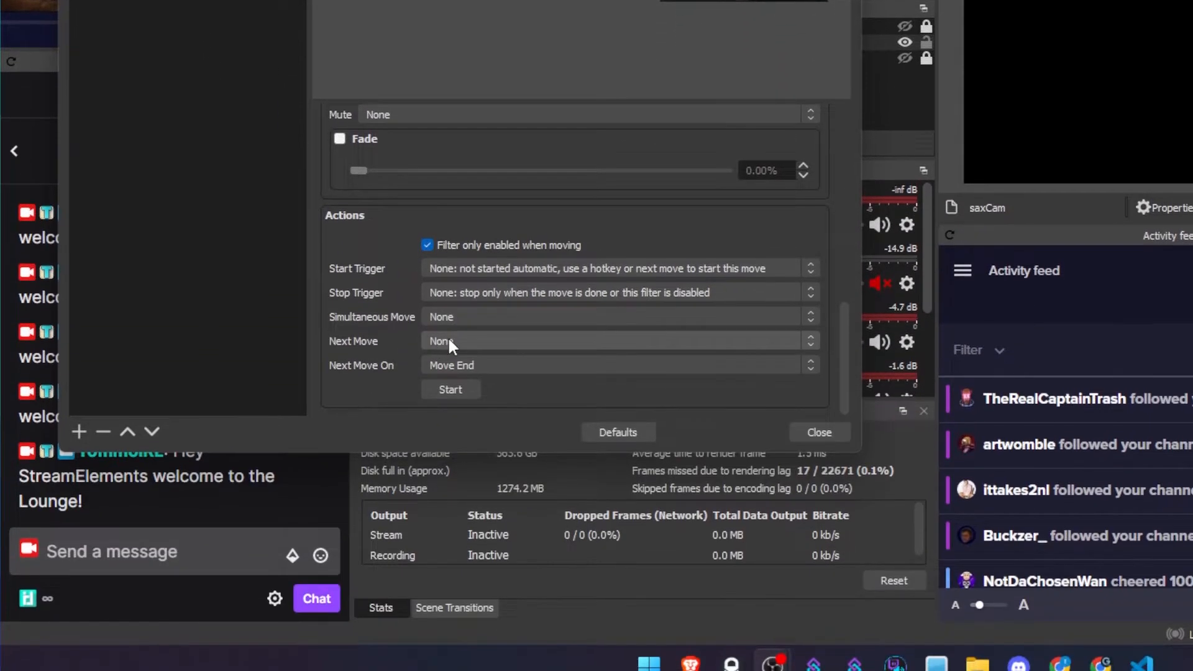
click(448, 341)
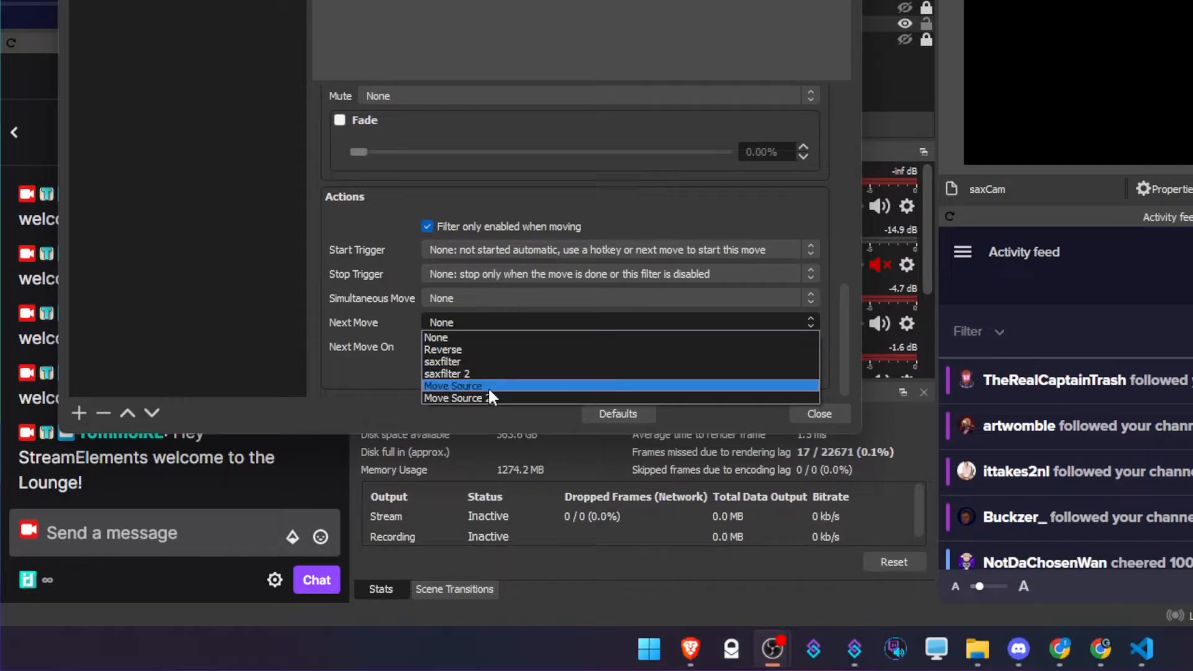
click(485, 415)
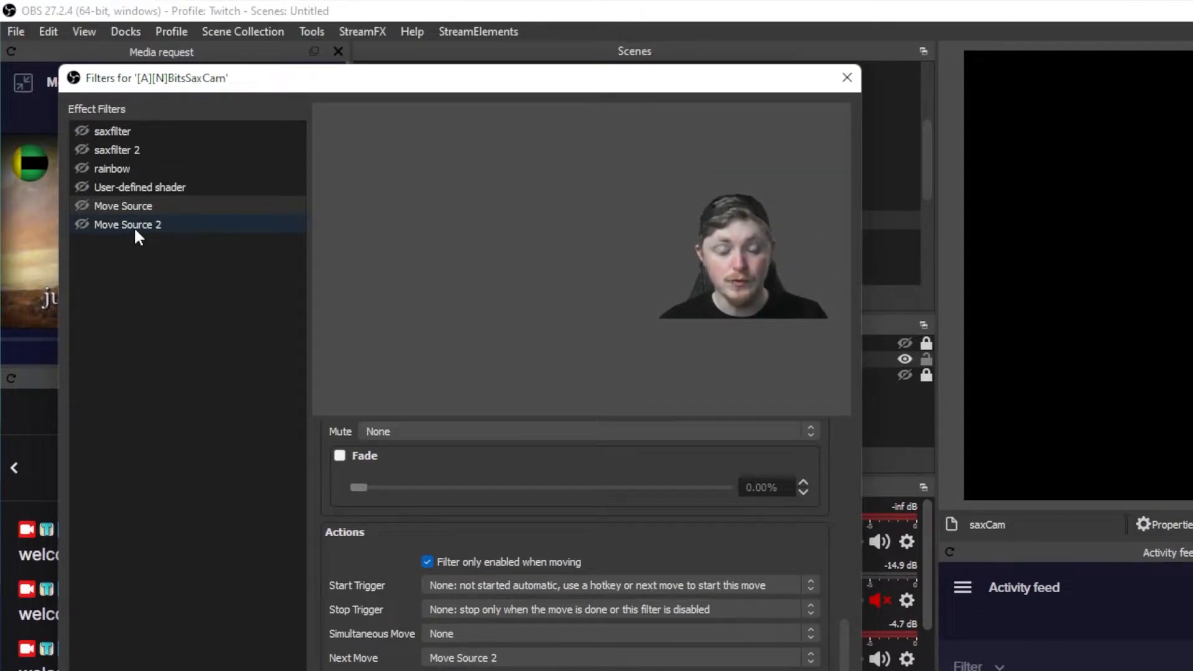
Set the Next Move of Move Source 2 to Move Source and trigger Move Source to start a continuous loop.
click(133, 225)
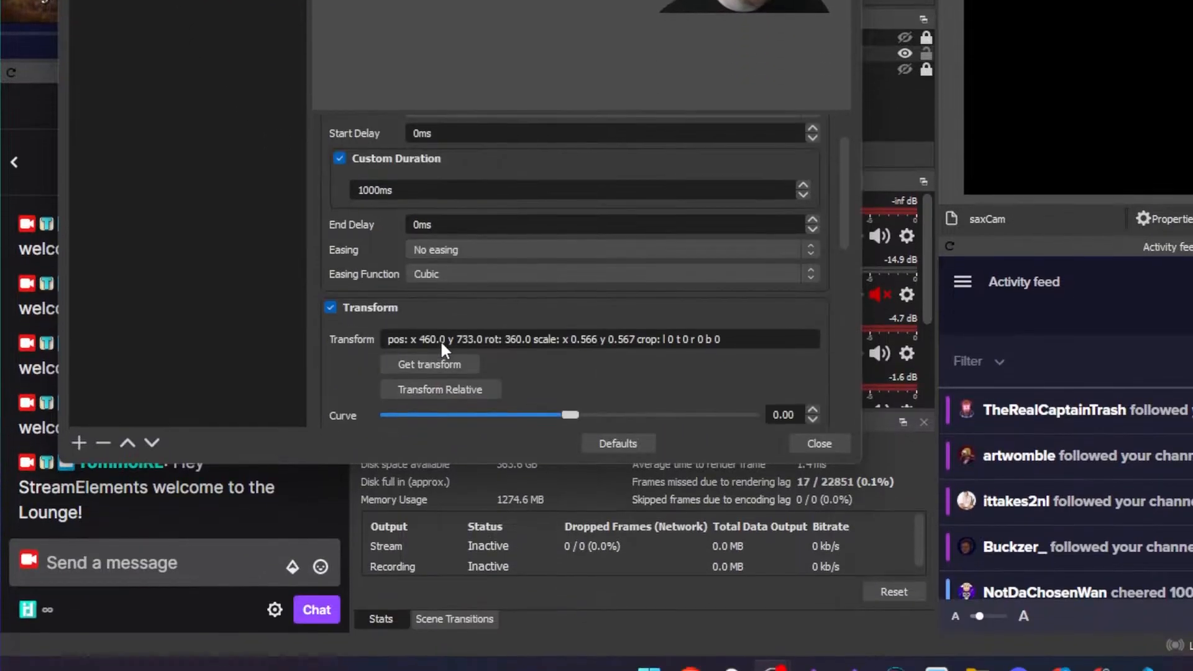
scroll(439, 341, down, 8)
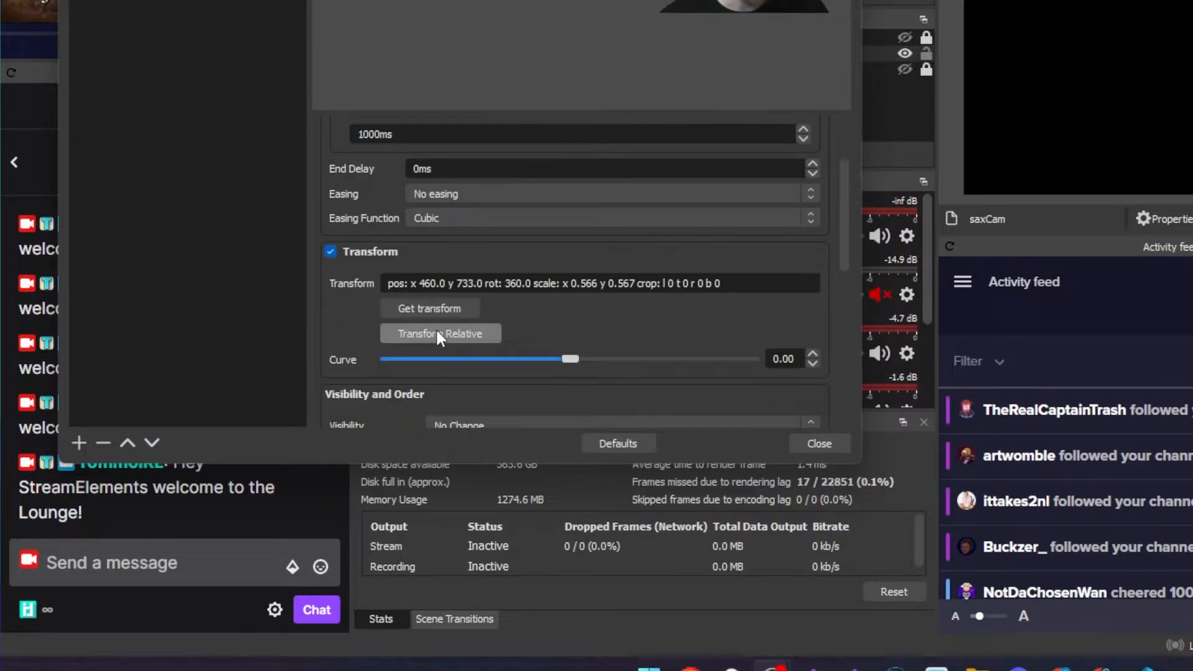
scroll(415, 327, down, 2)
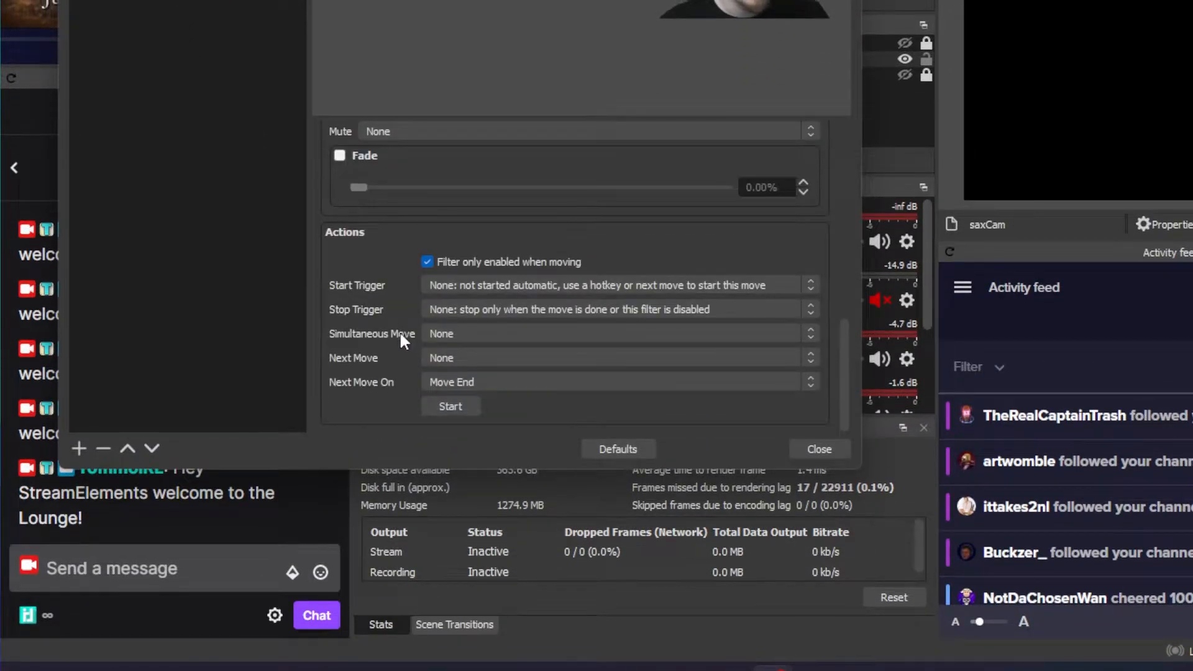
click(467, 356)
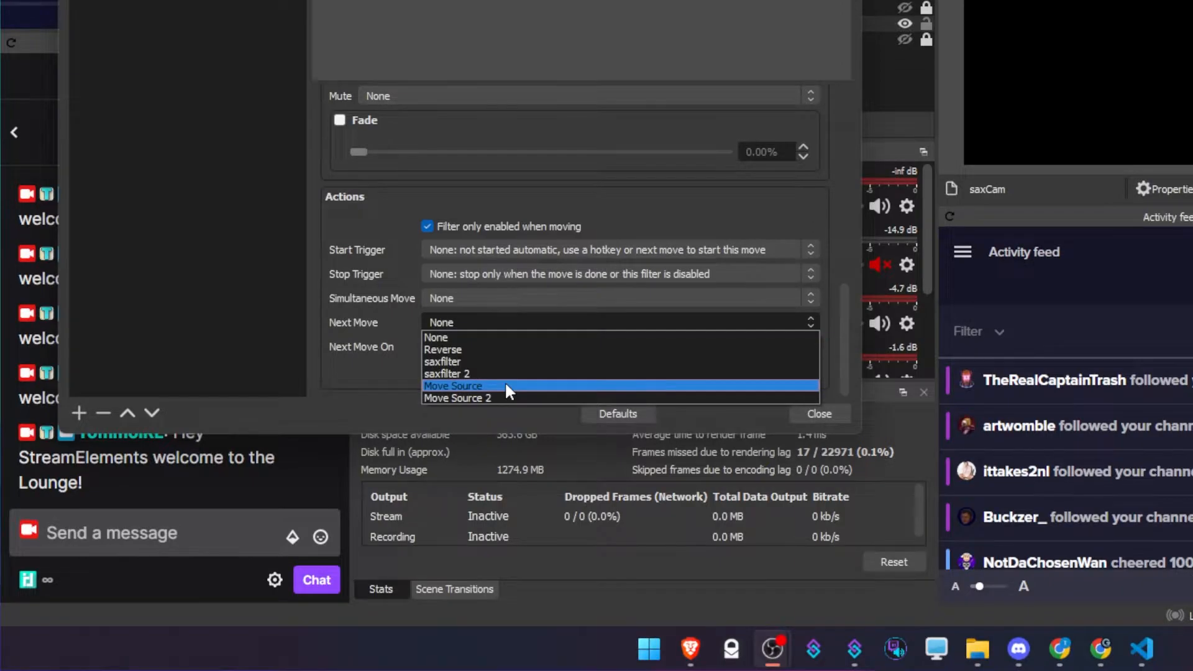
click(504, 384)
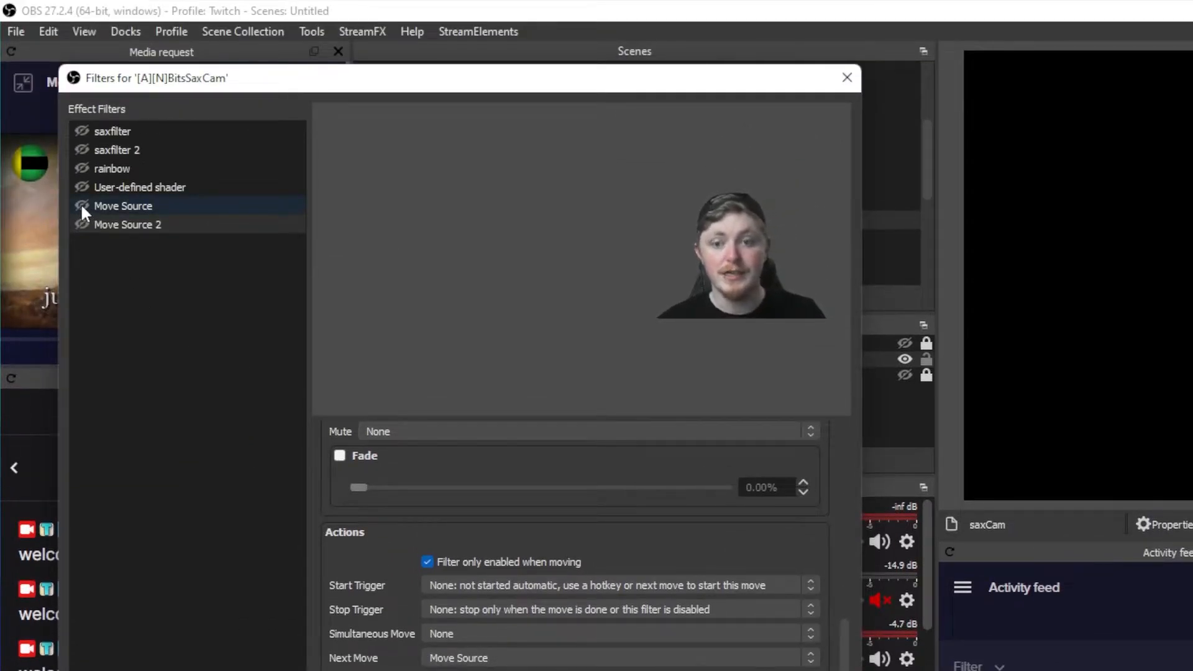
click(82, 208)
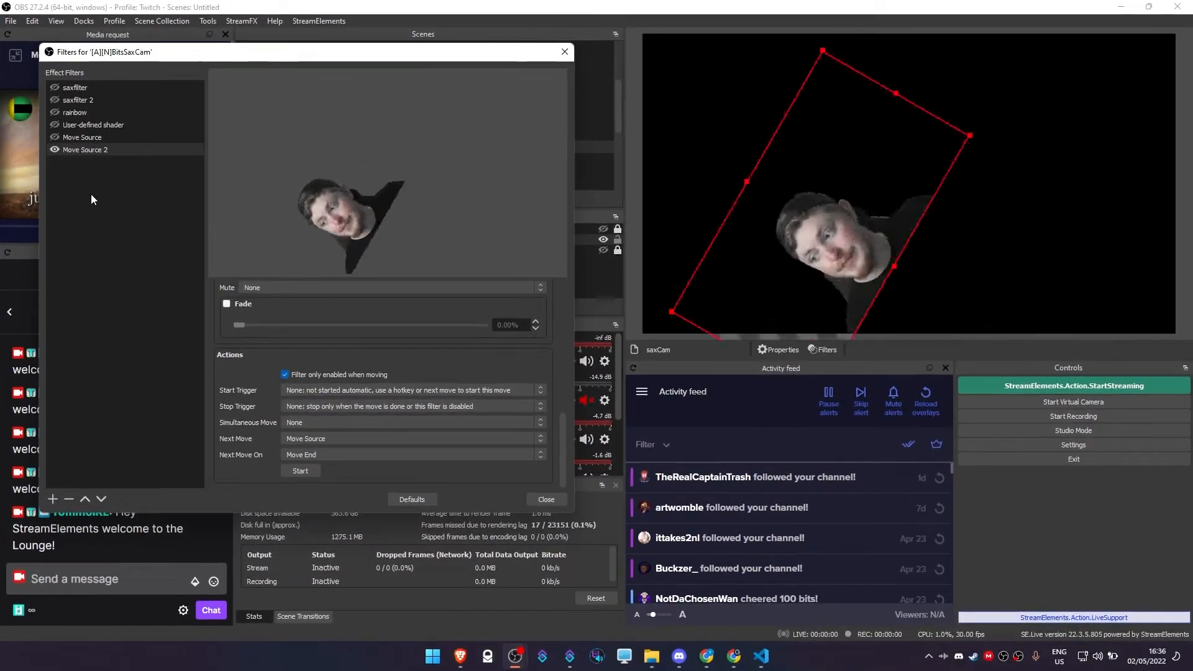
Set the easing of both Move Source and Move Source 2 to Ease in and out.
click(112, 206)
click(289, 408)
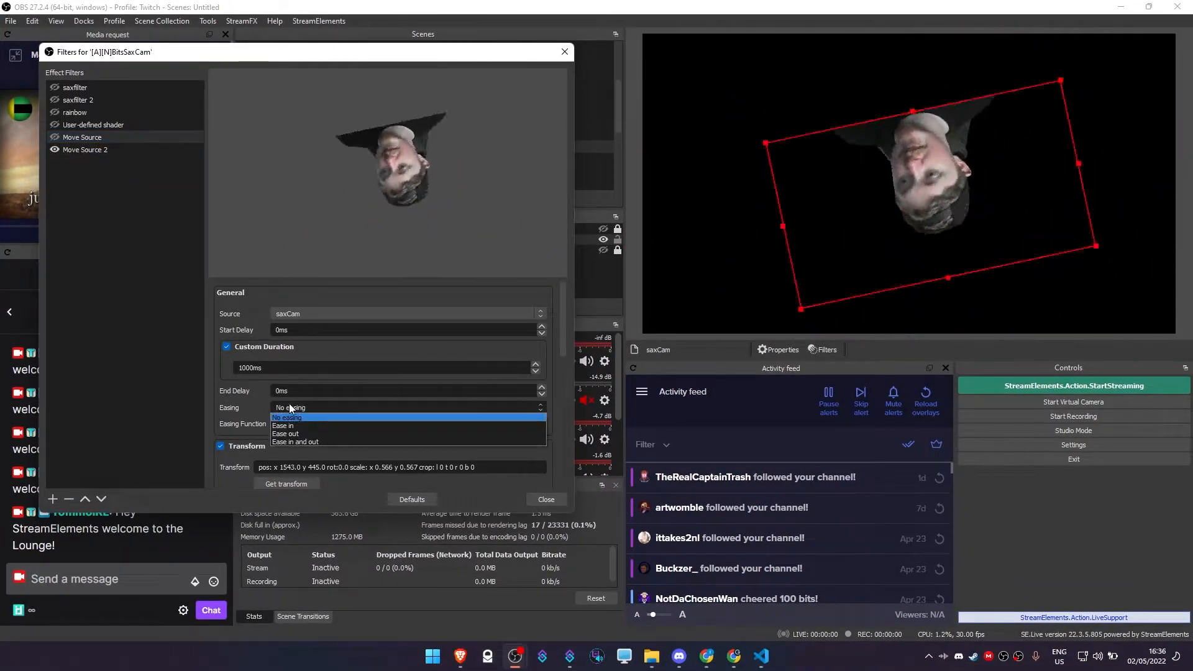
click(304, 425)
click(104, 148)
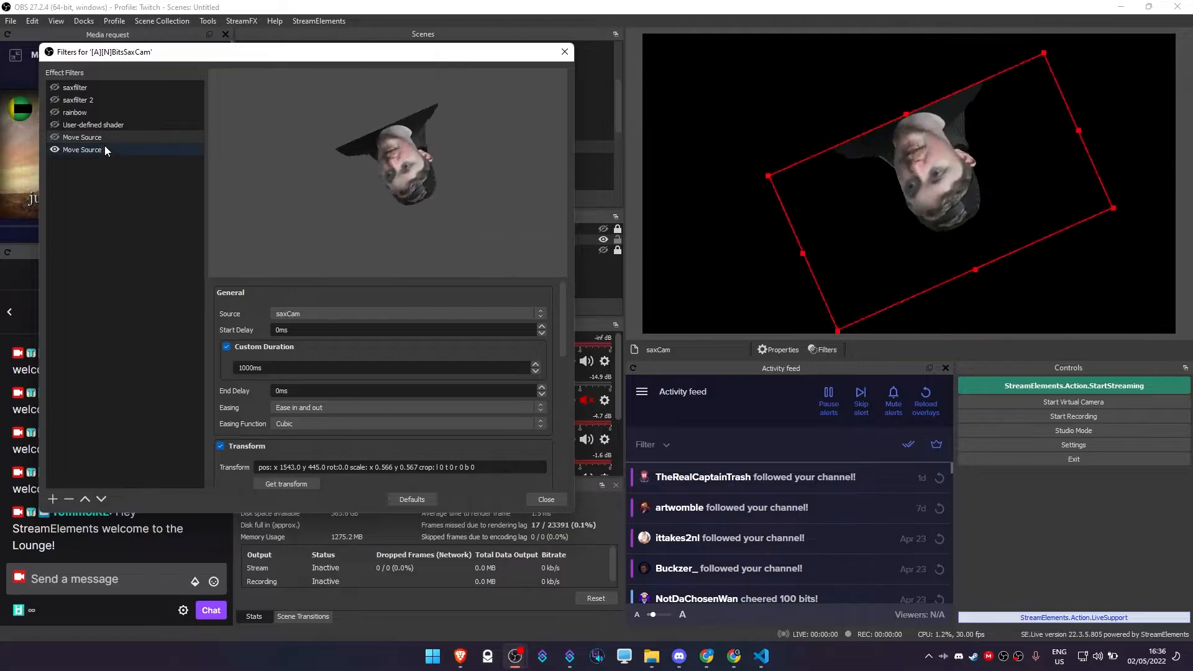
click(296, 409)
click(307, 440)
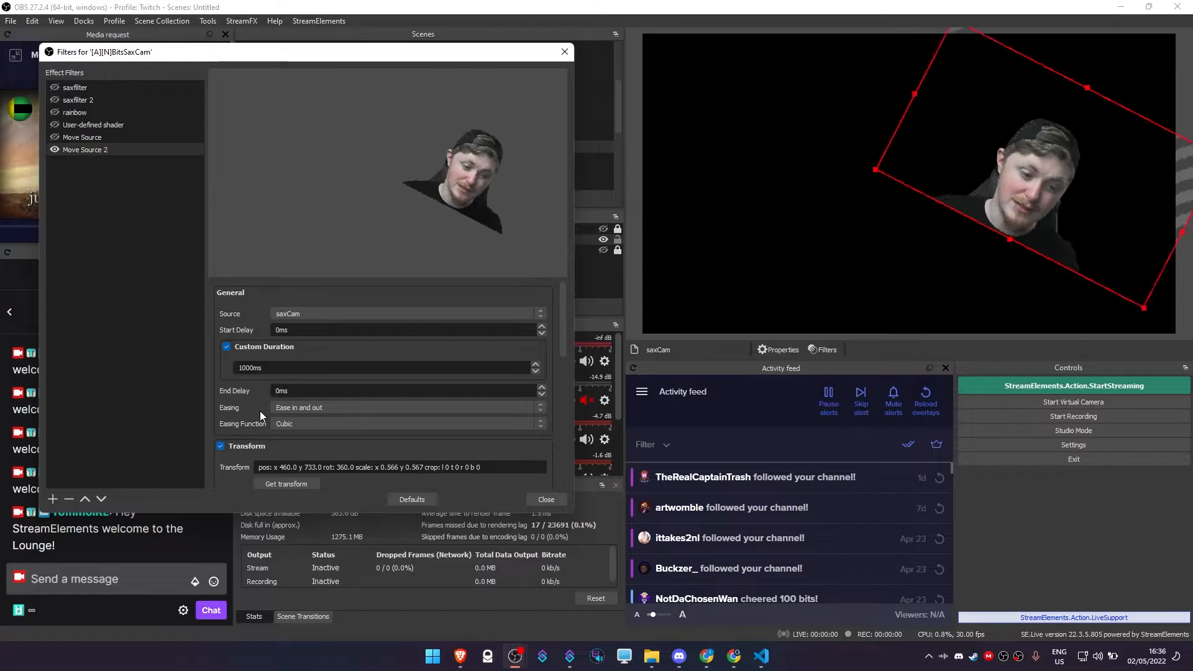
Set the Next Move of Move Source 2 to None to stop the loop.
scroll(241, 427, down, 10)
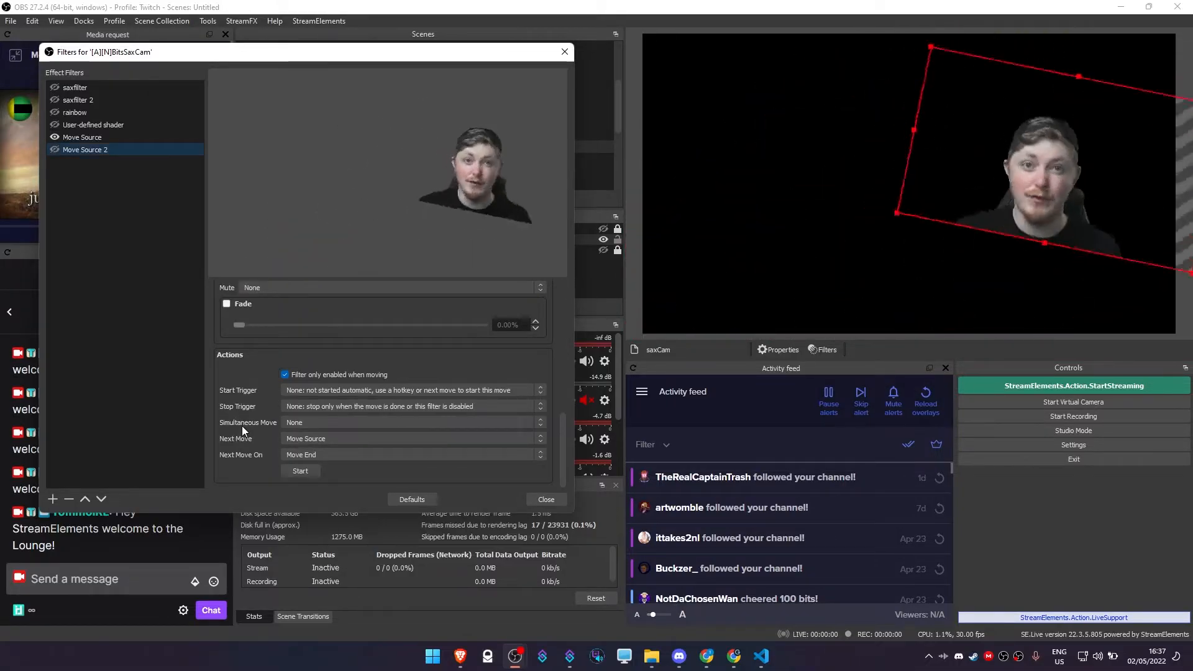
click(308, 442)
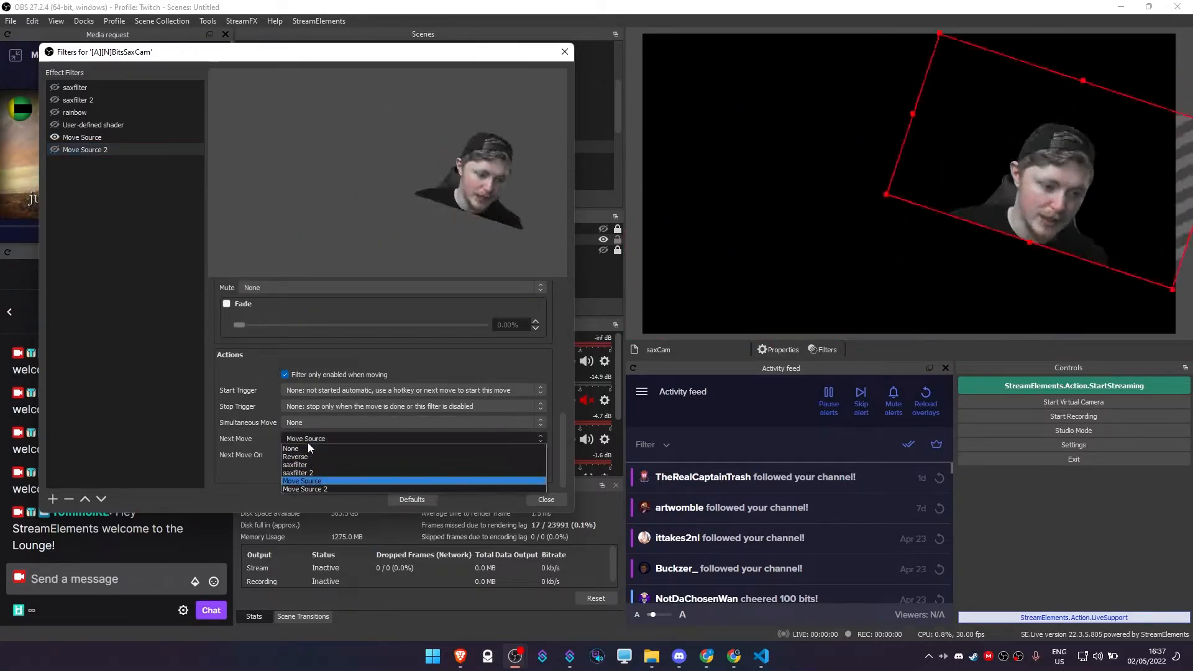
click(310, 449)
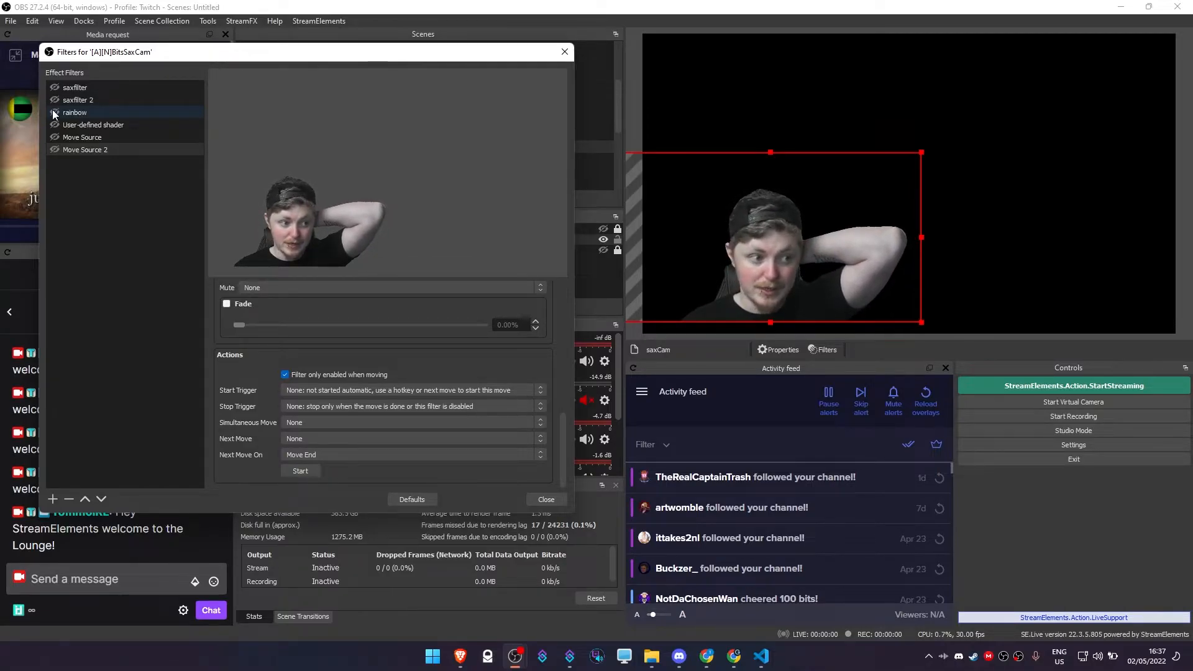
Add another User-defined shader filter to the scene, trying the name rainbow and then accepting the default name.
click(91, 113)
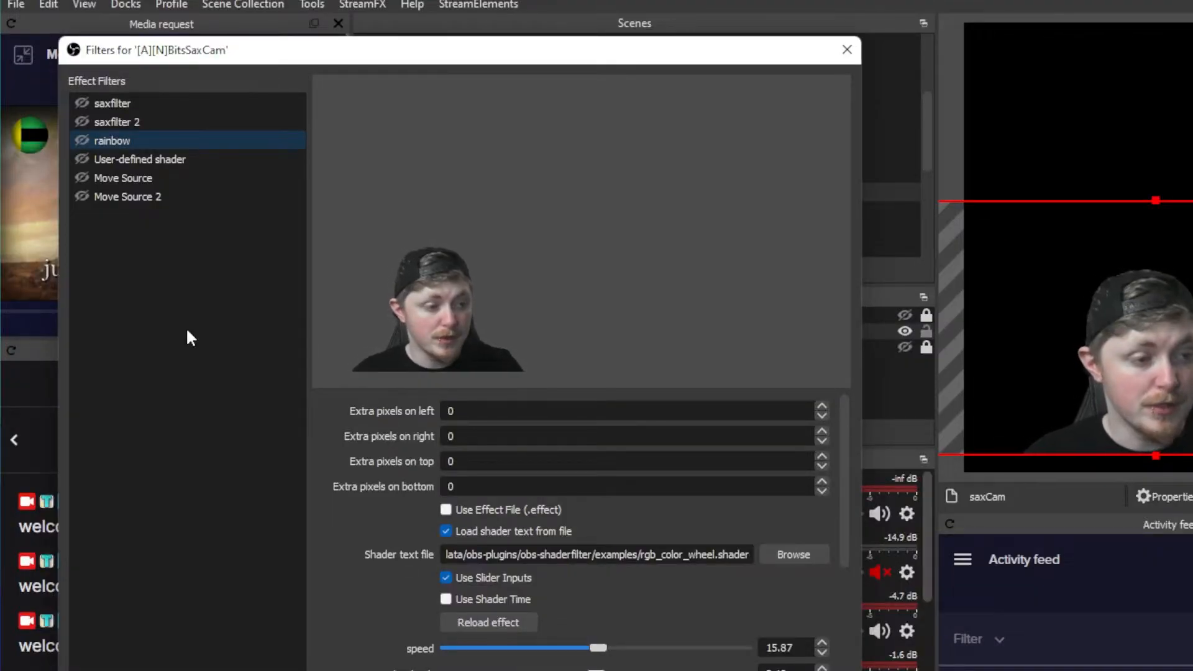
right_click(187, 331)
mouse_move(252, 342)
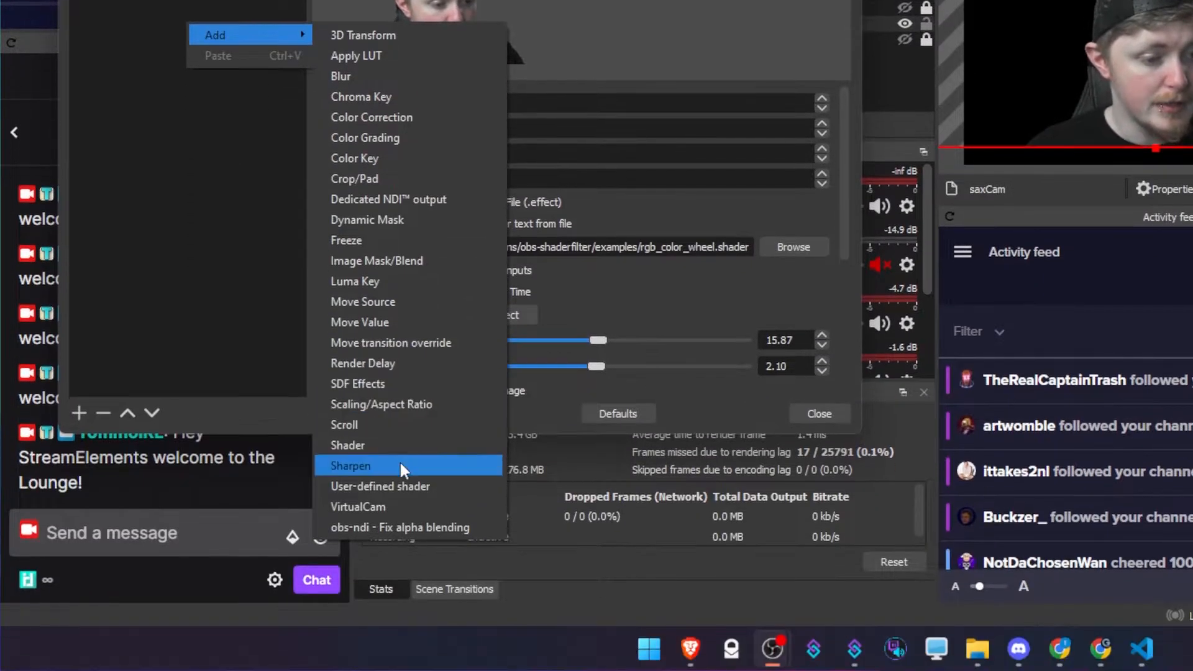
click(394, 670)
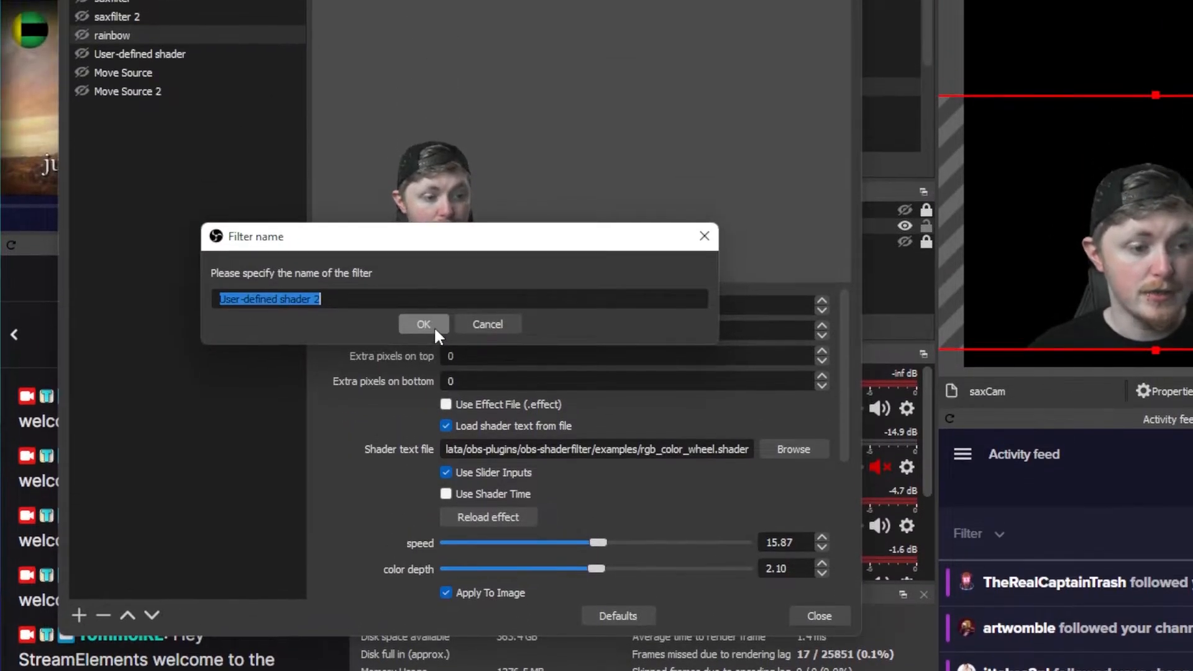
text(rainbow)
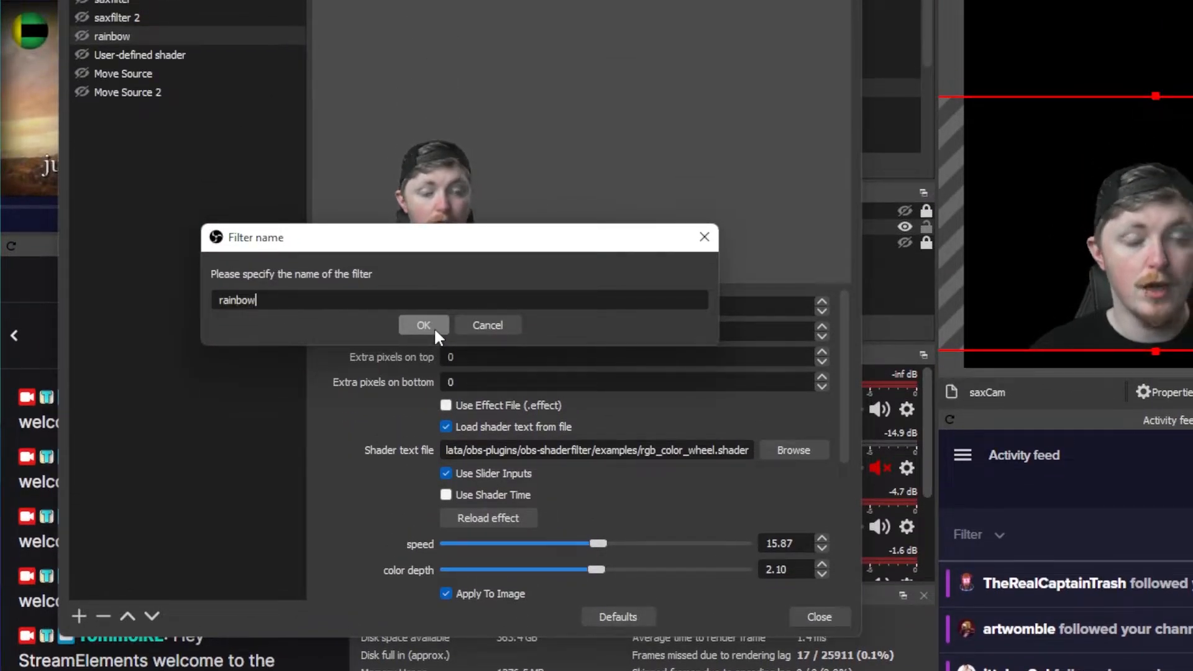
click(433, 327)
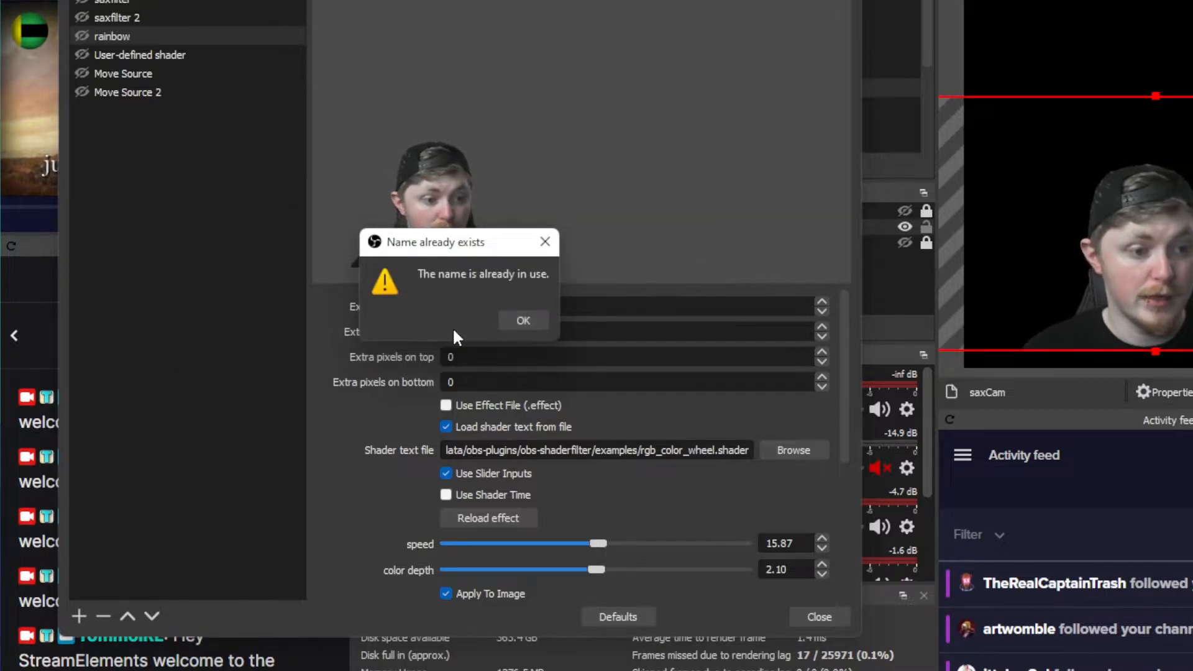
click(524, 320)
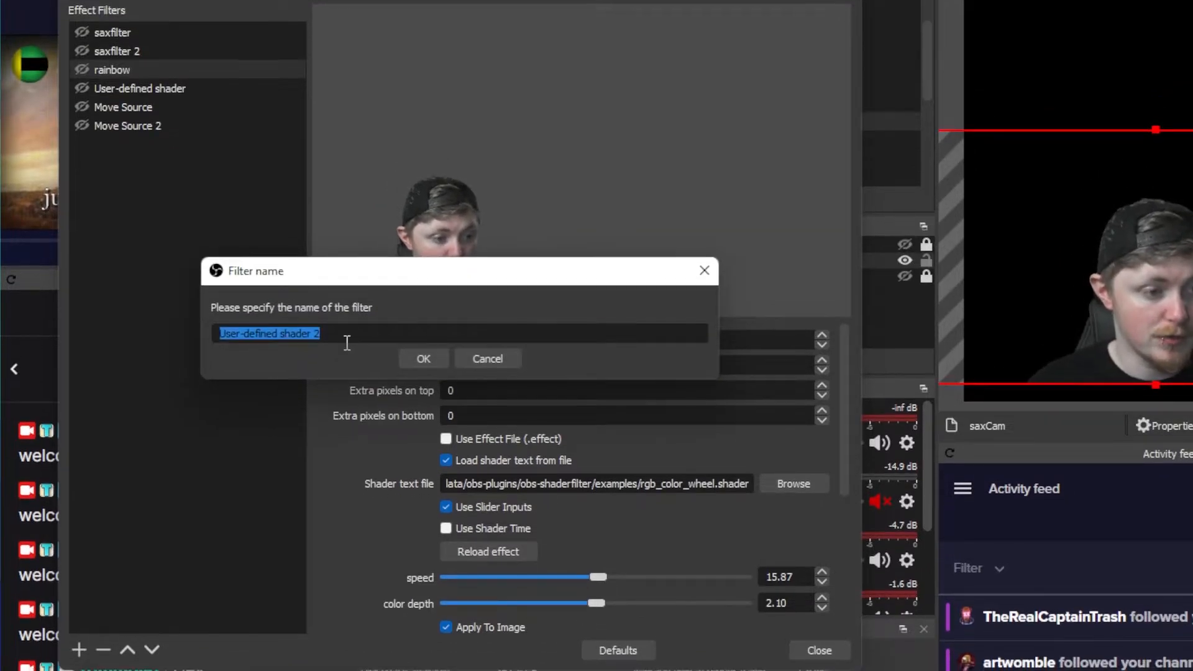
key(Return)
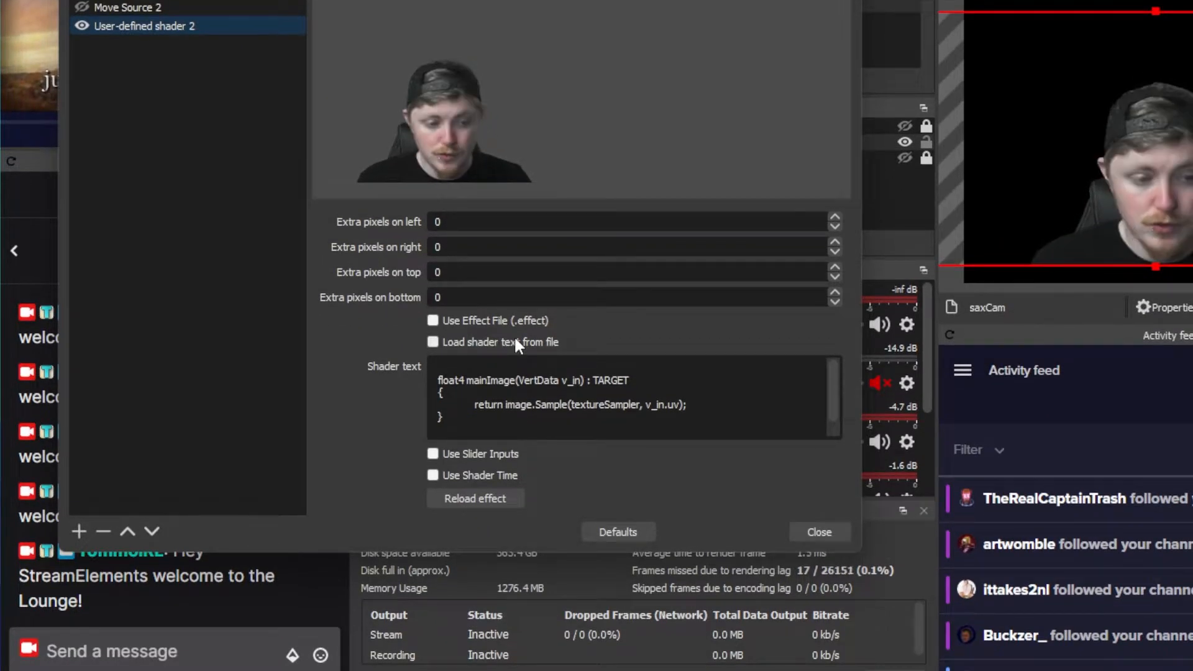
Make User-defined shader 2 load its shader text from the file rainbow.shader in the obs-shaderfilter examples folder.
click(503, 341)
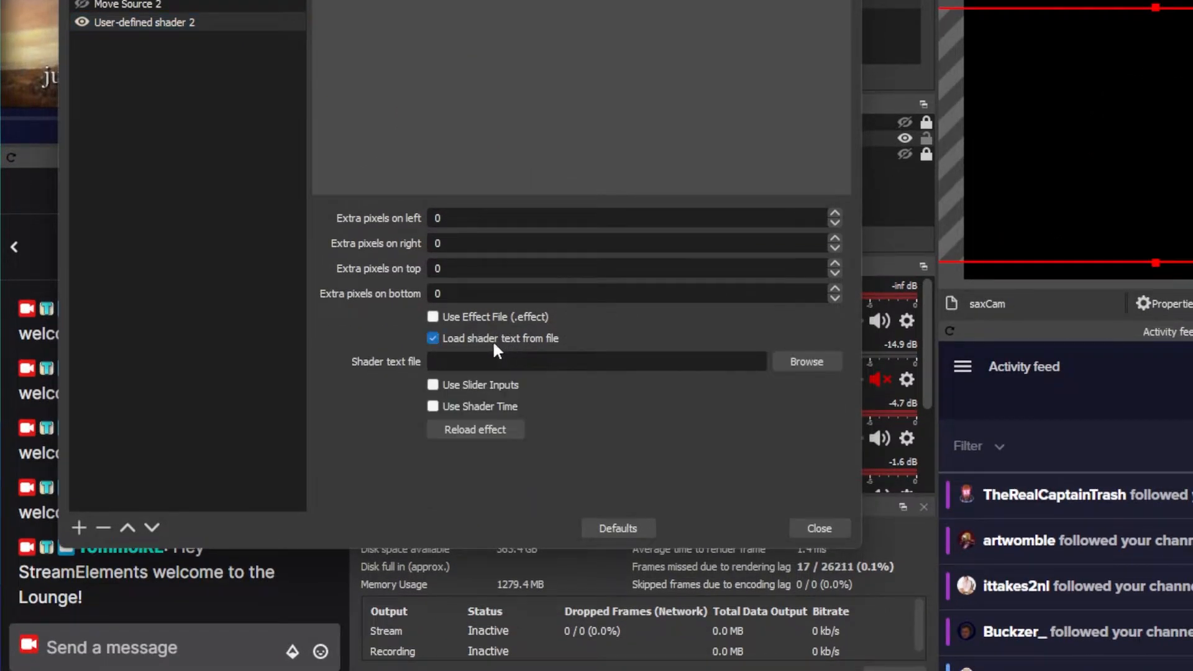
click(796, 343)
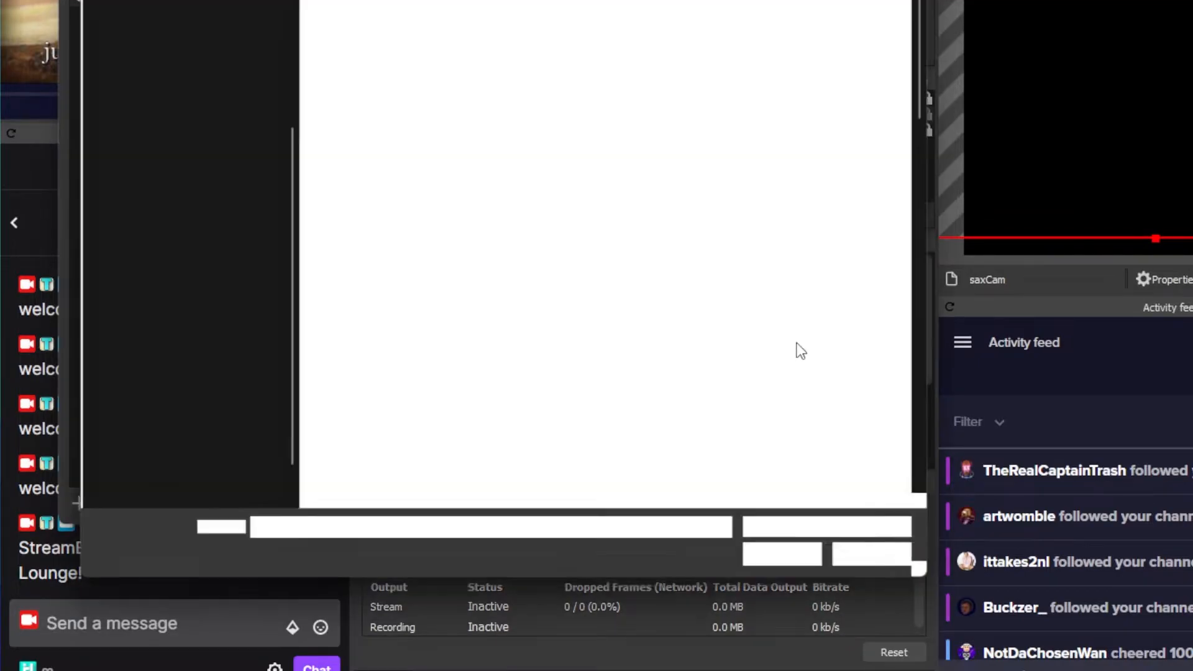
scroll(404, 342, down, 8)
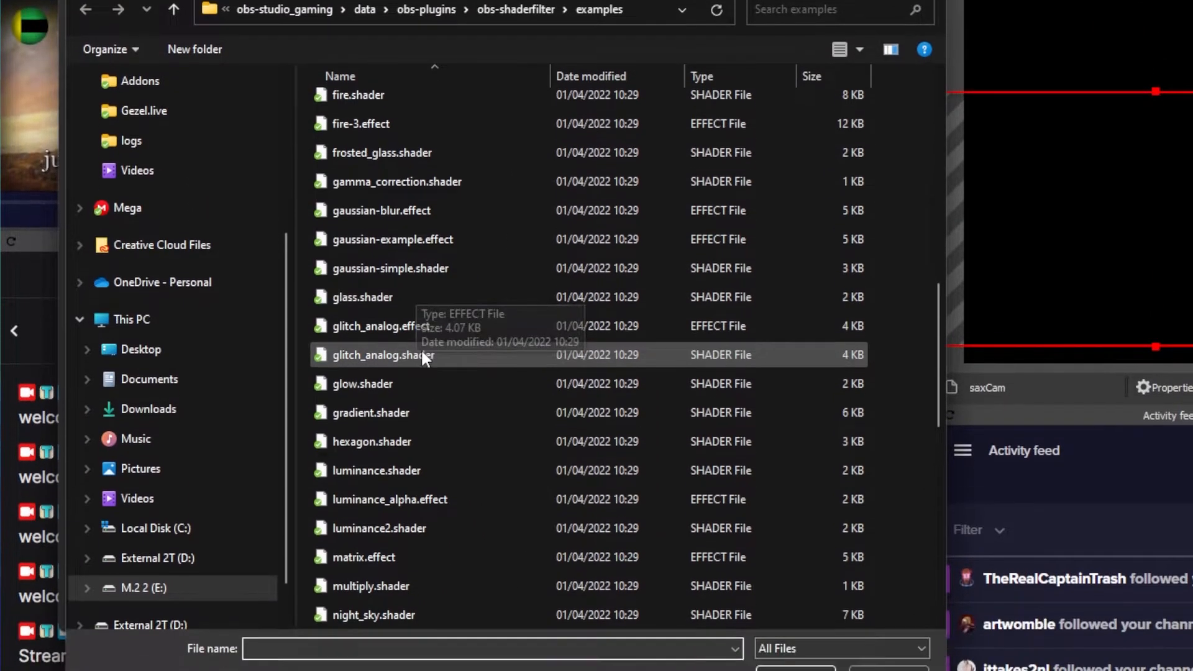
scroll(431, 467, down, 2)
double_click(370, 522)
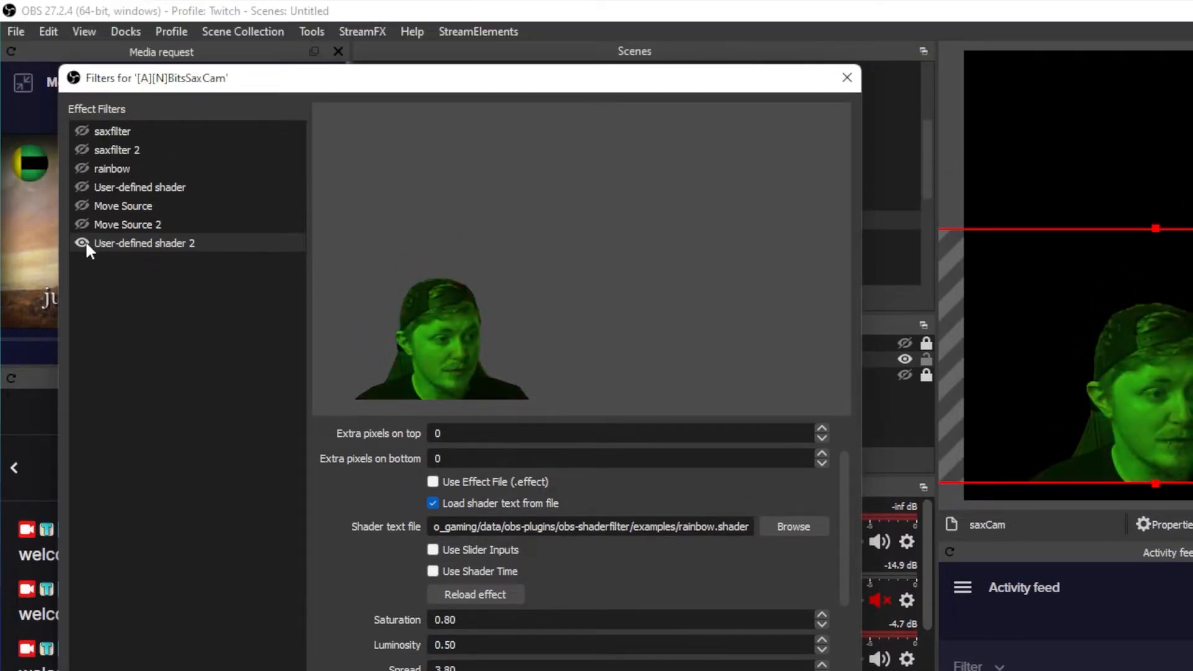
Compare the User-defined shader 2 and rainbow effects by enabling each alone, inspect rainbow's settings, and leave User-defined shader 2 on.
click(86, 242)
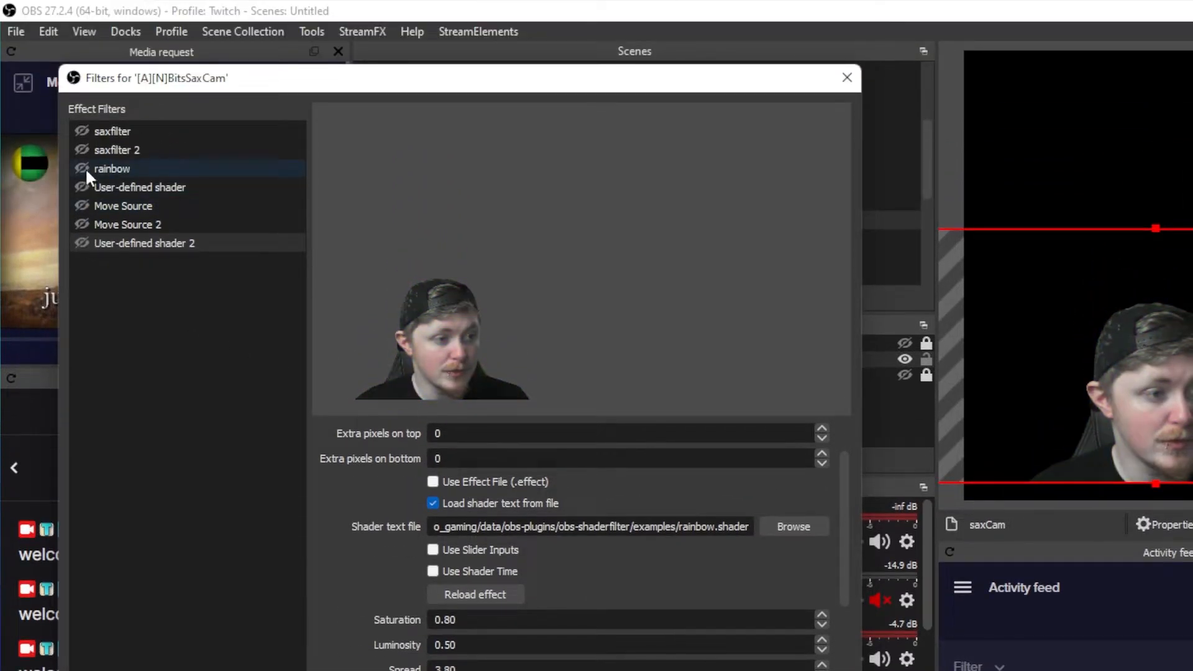
click(86, 168)
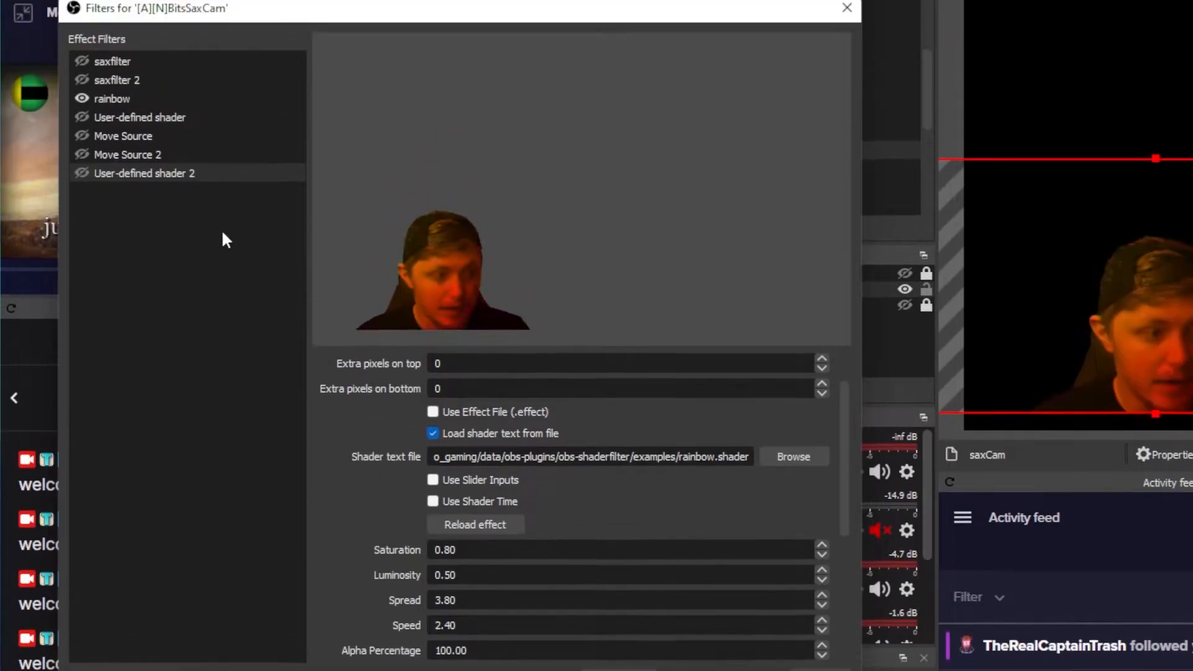
click(105, 164)
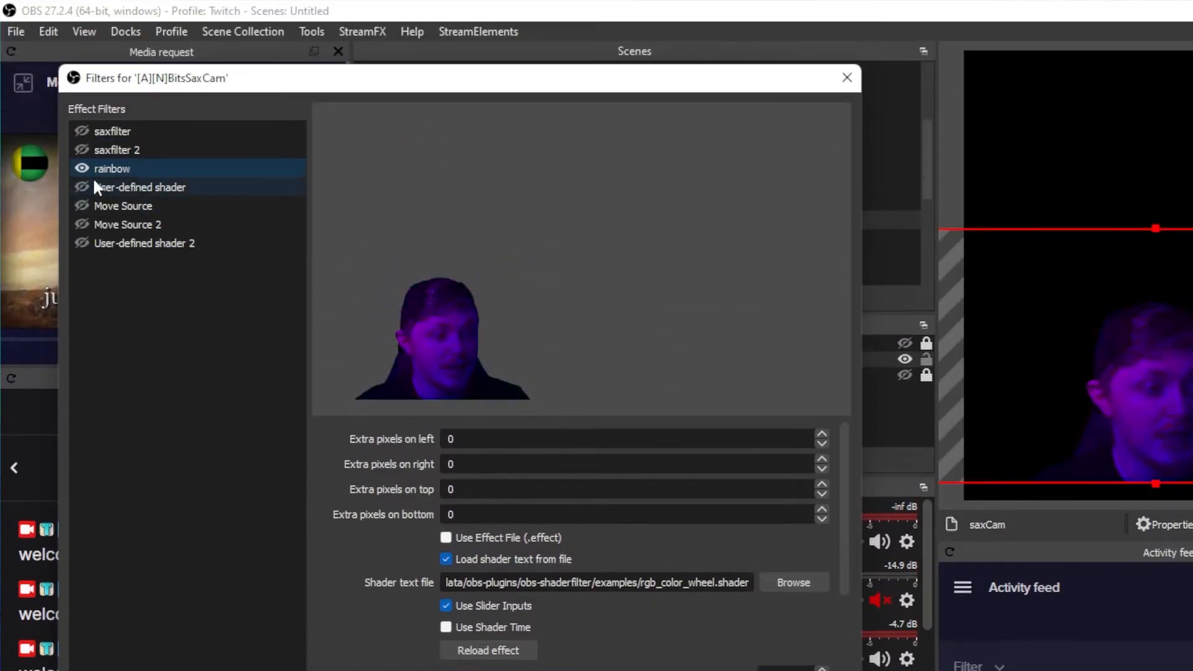
click(81, 168)
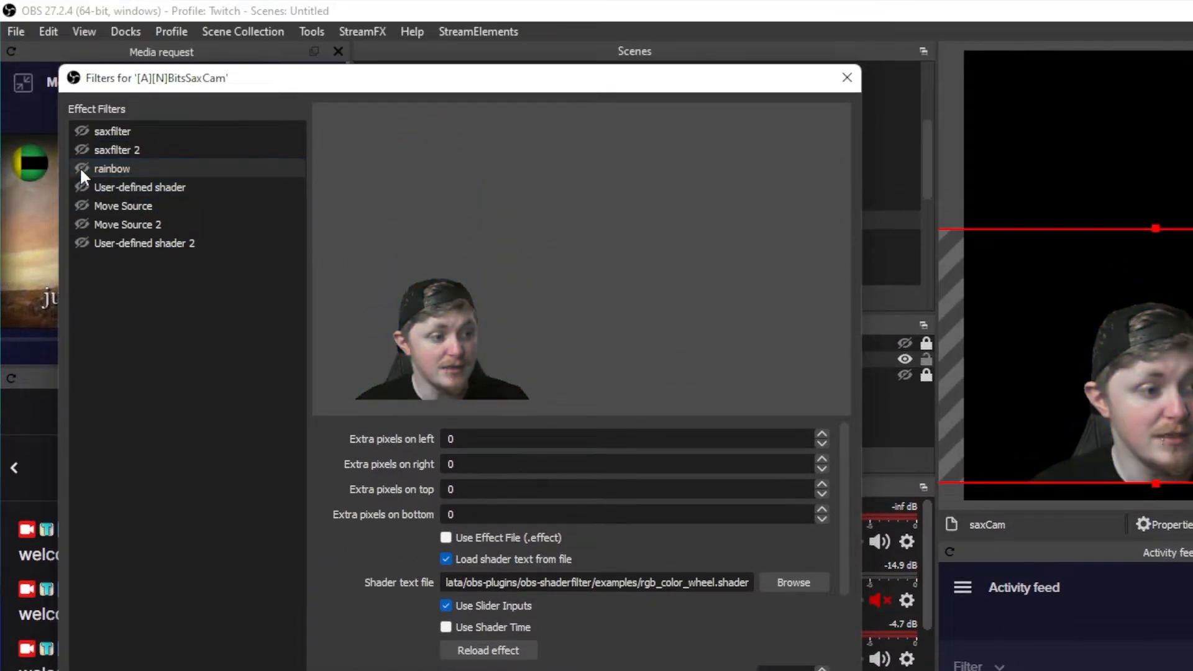
click(80, 239)
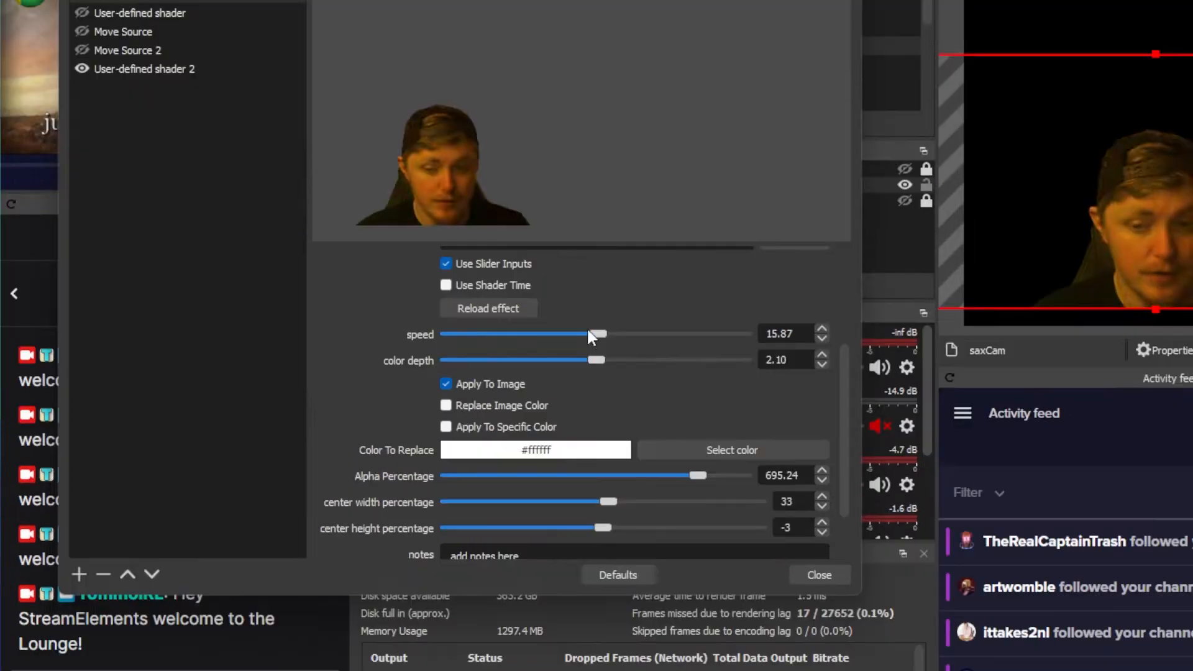
Raise the speed of the rainbow filter to 111.11 and toggle its Apply To Image option.
drag(602, 334, 713, 332)
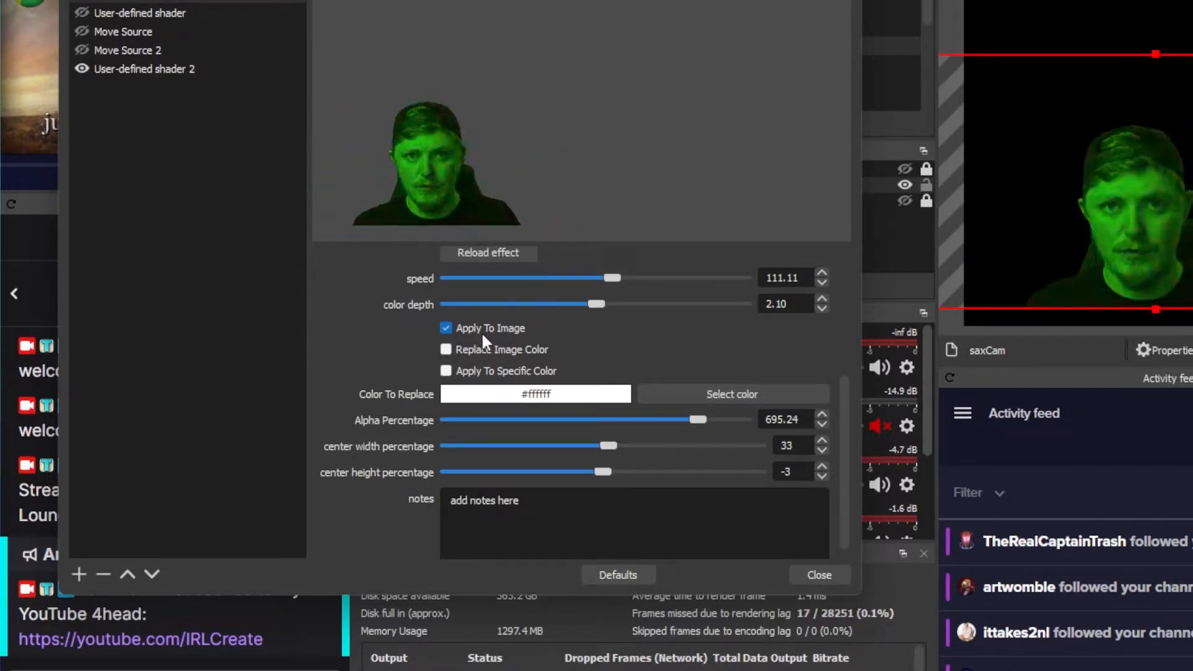
click(446, 335)
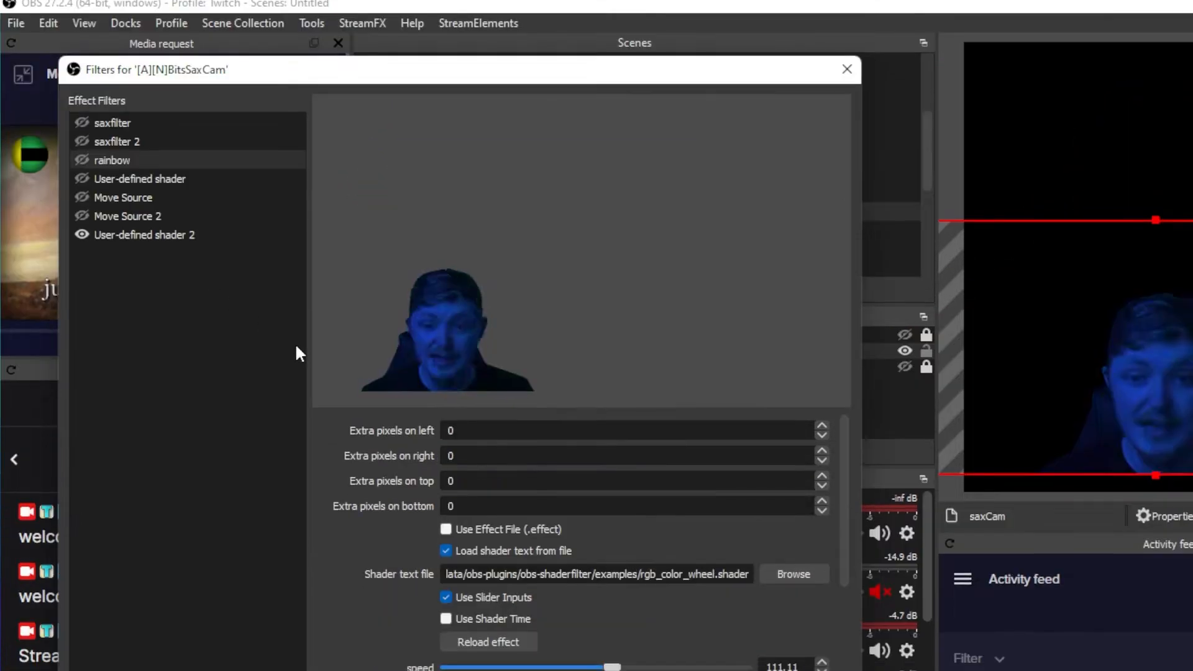
Disable User-defined shader 2, enable the original User-defined shader filter and select it to show its settings.
click(83, 242)
click(82, 187)
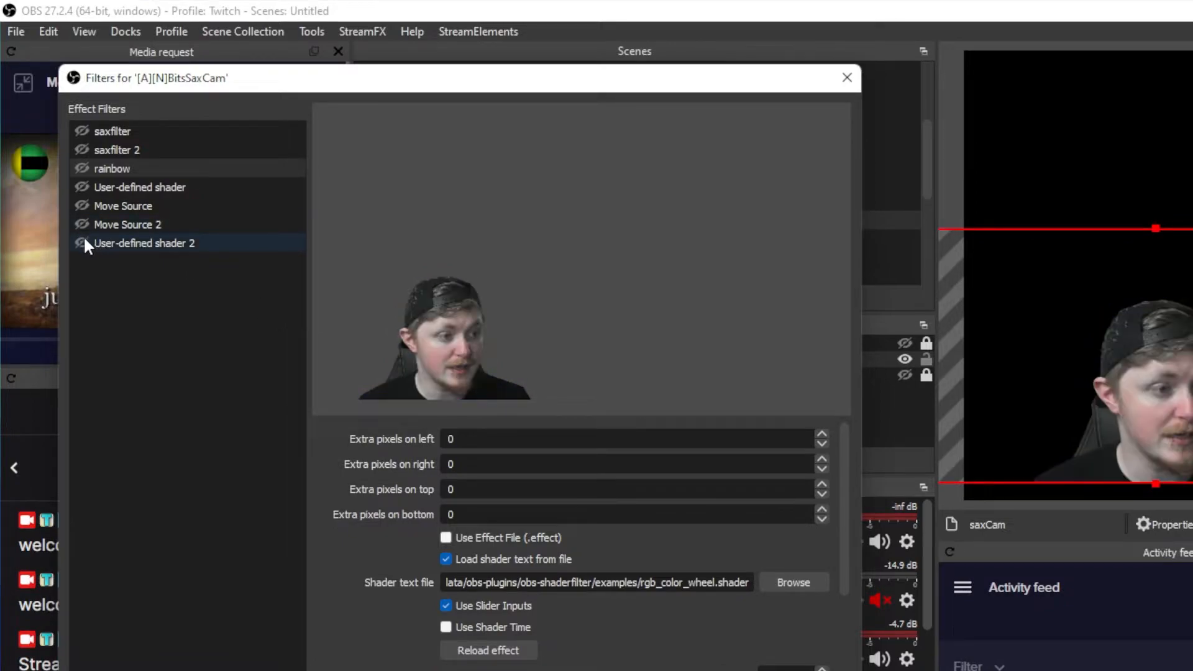
click(82, 186)
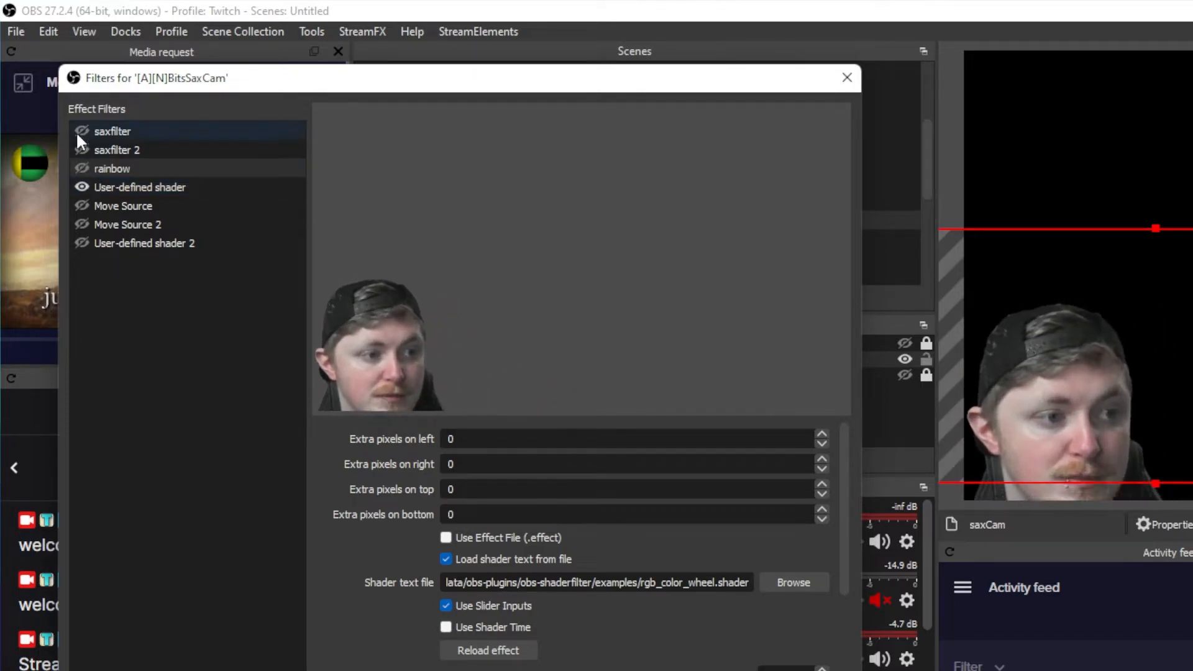
click(136, 186)
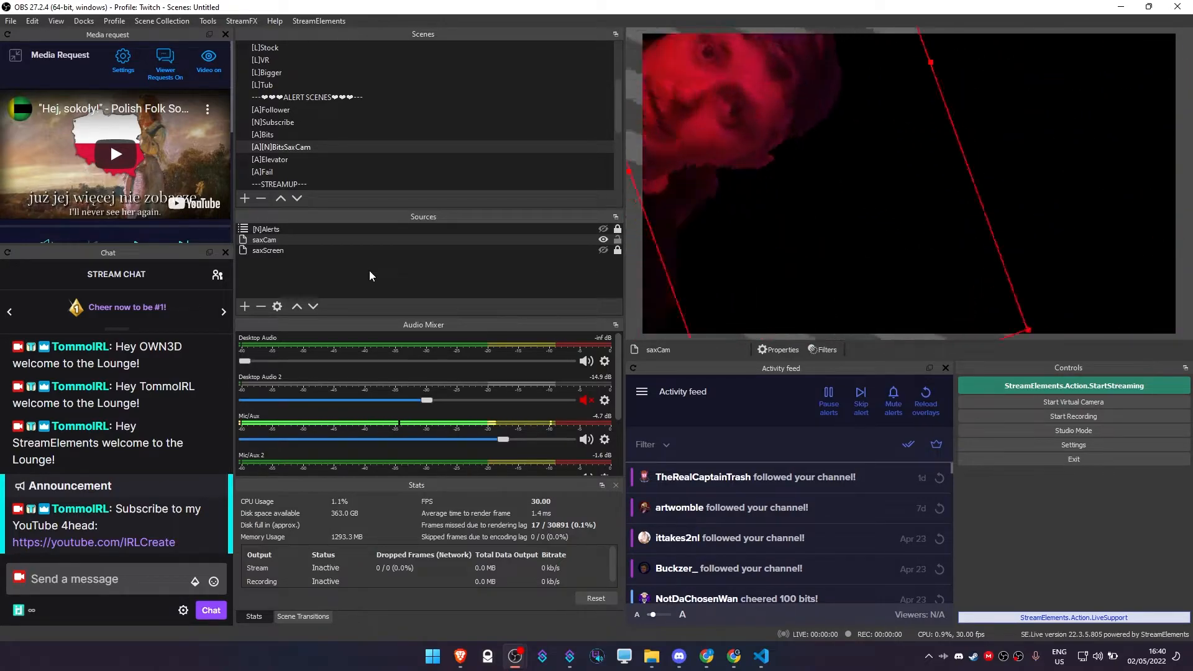
Hide the saxCam source and show the saxScreen source in the [A][N]BitsSaxCam scene.
scroll(320, 162, down, 1)
click(603, 240)
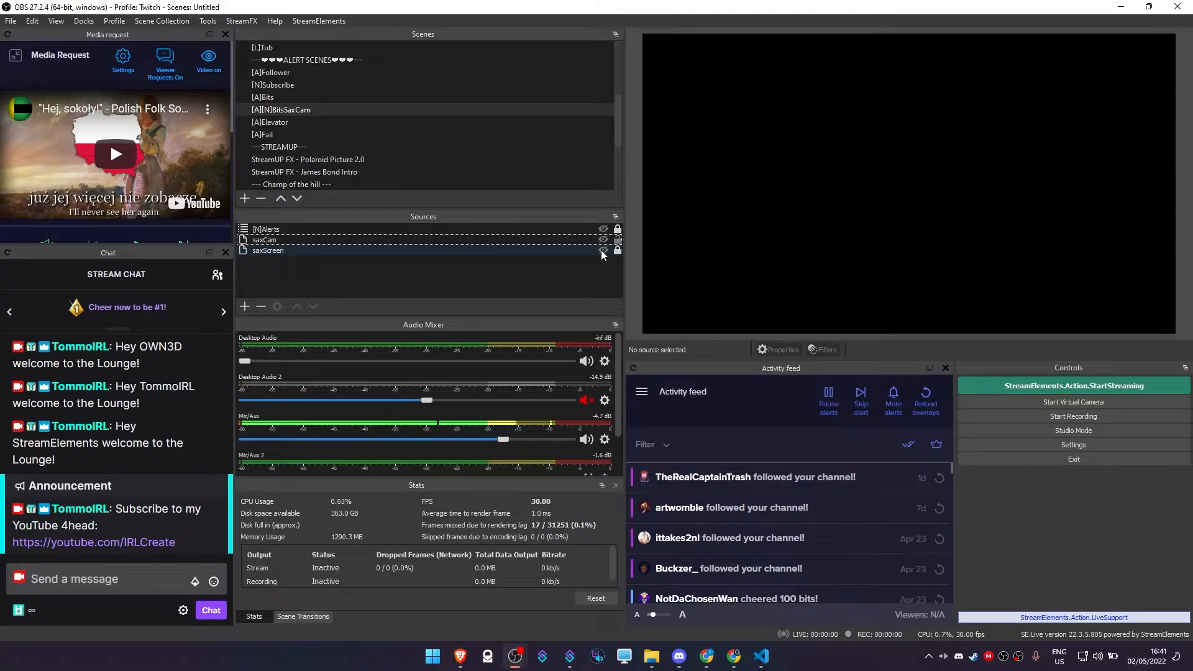
click(602, 252)
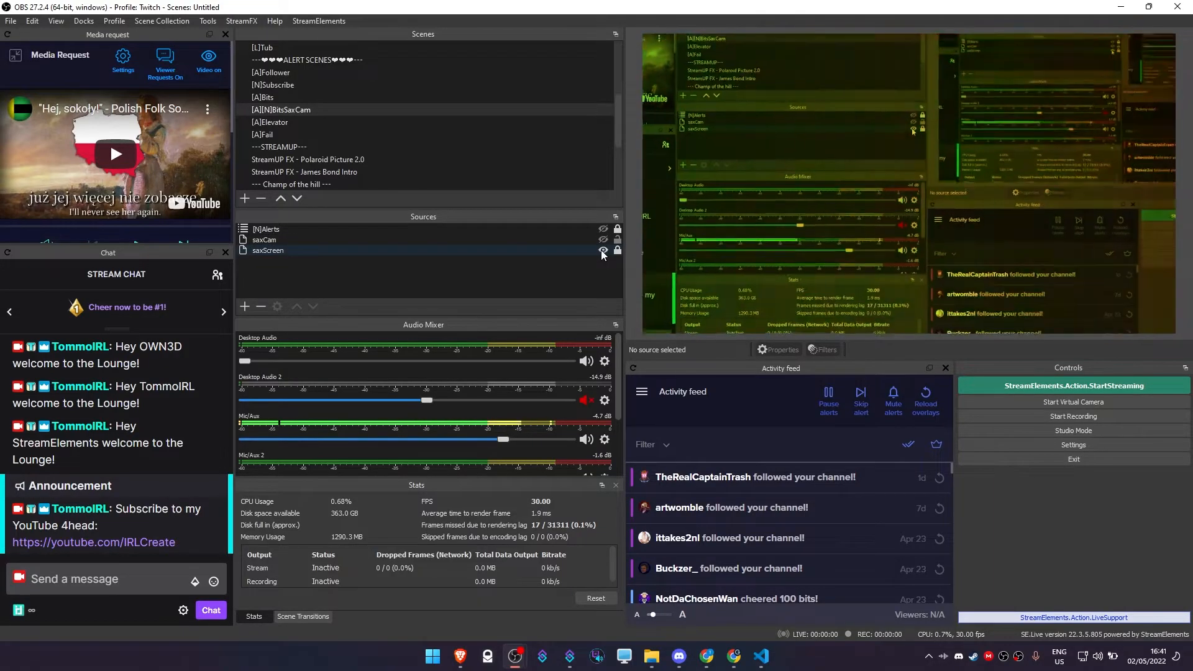
click(573, 250)
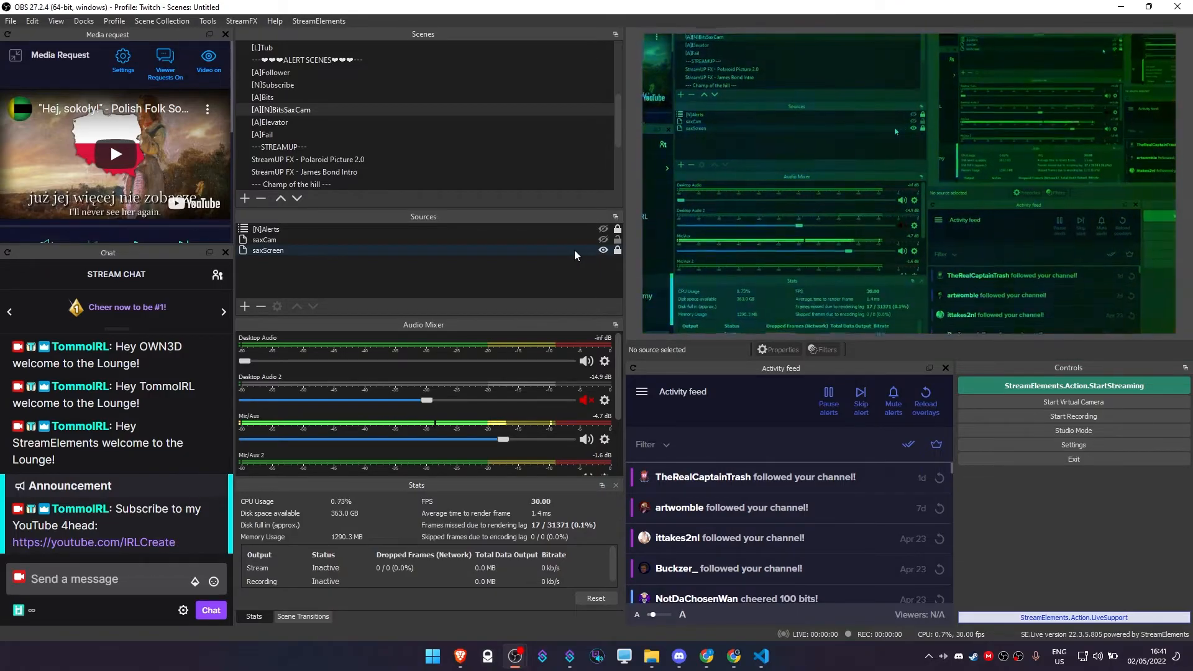
right_click(572, 250)
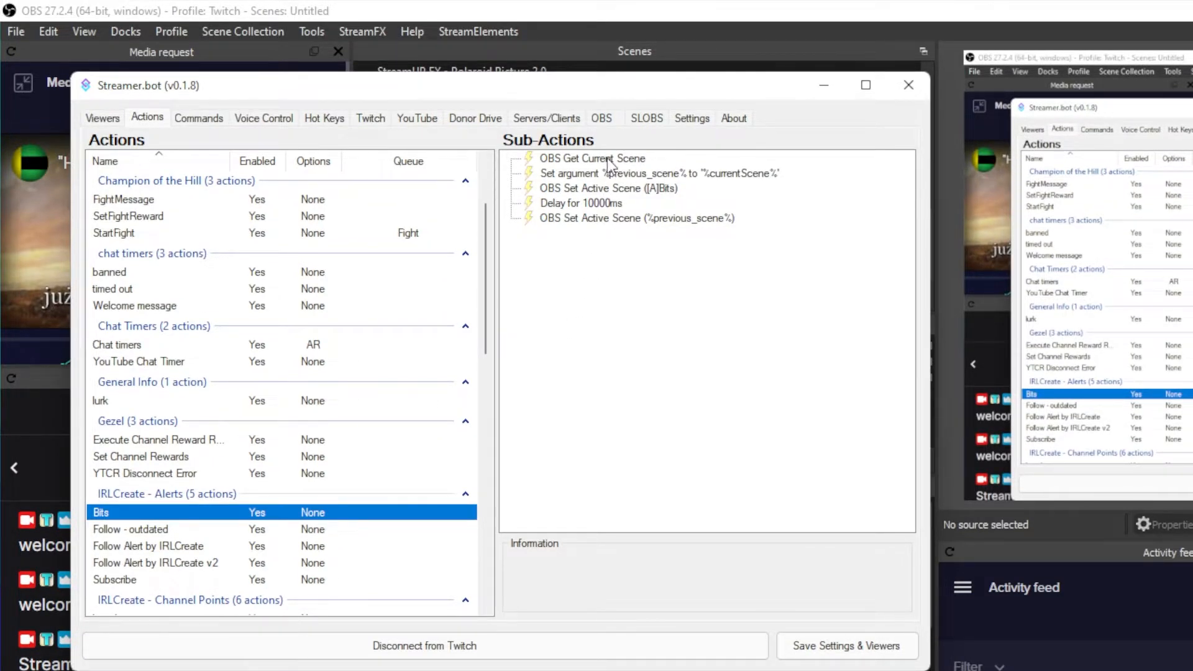
In Streamer.bot, review the Bits action's sub-actions for storing the current scene and activating [A]Bits, including the available scene choices.
click(608, 163)
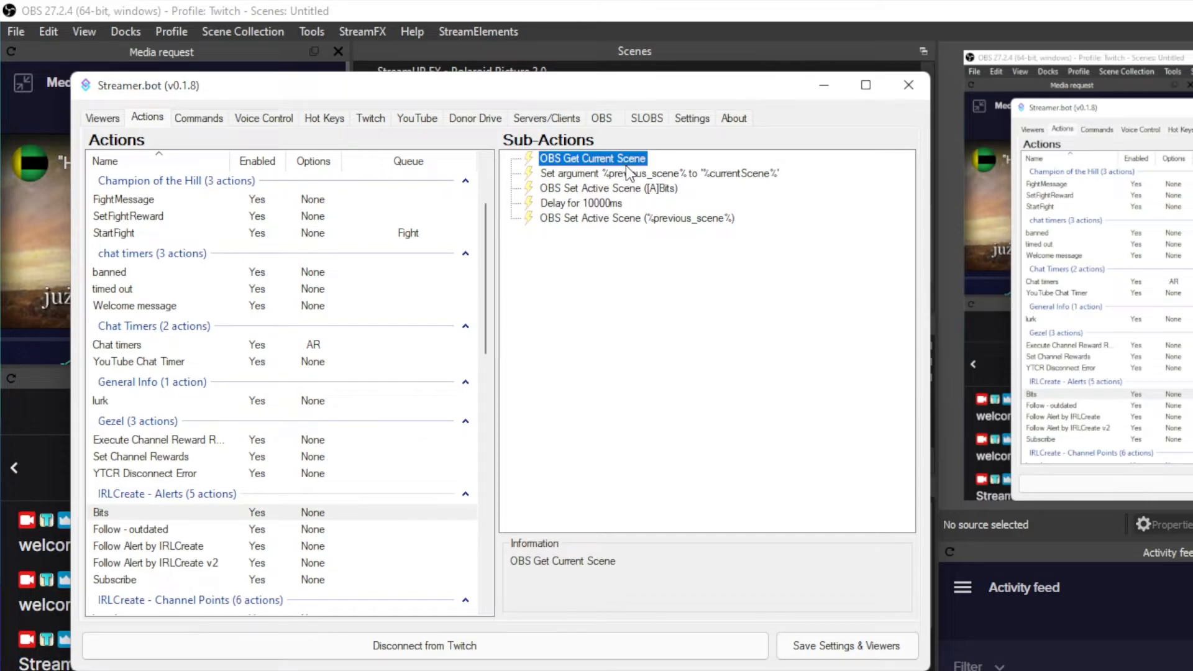
click(629, 179)
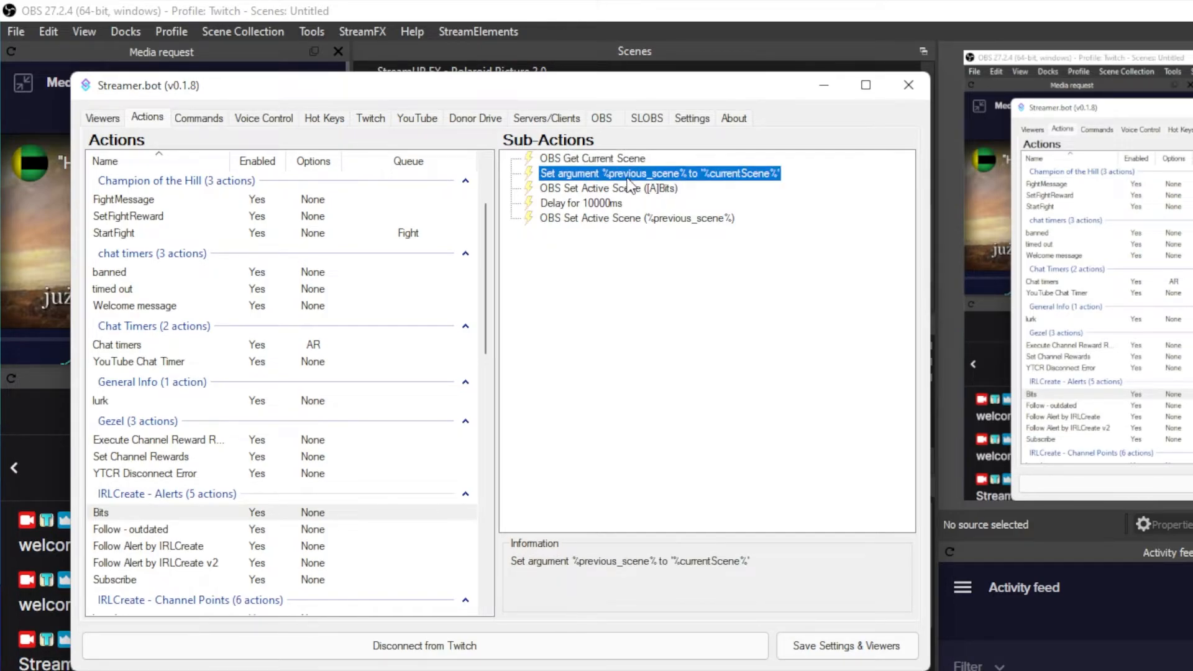
click(638, 190)
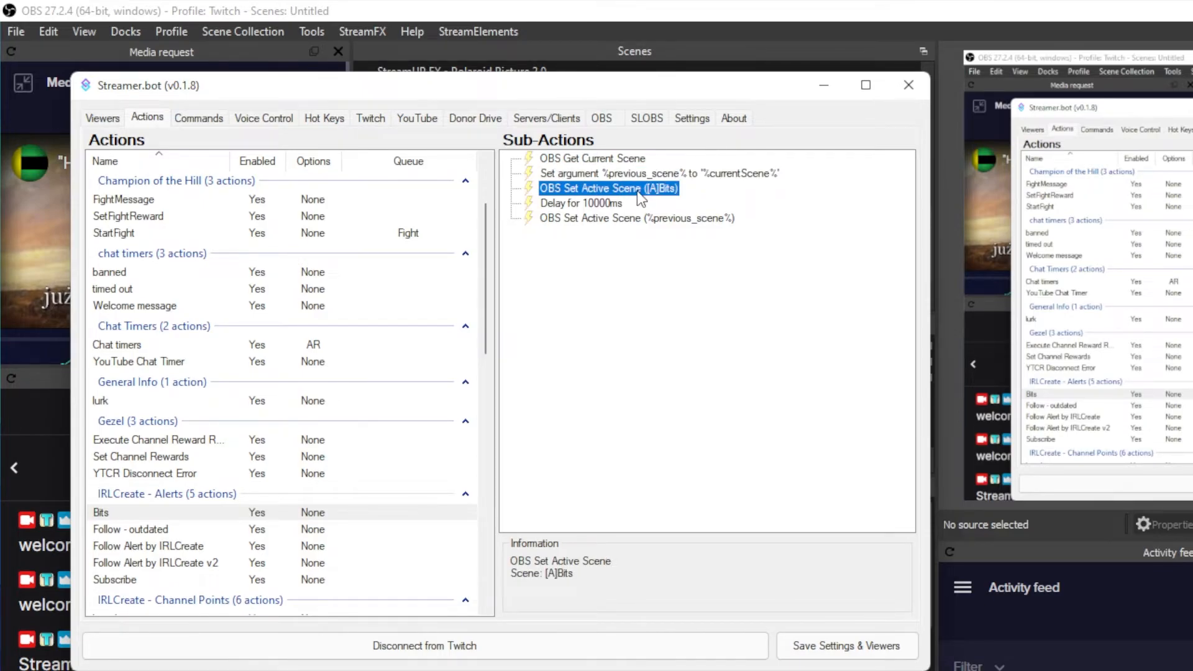
double_click(640, 198)
click(630, 367)
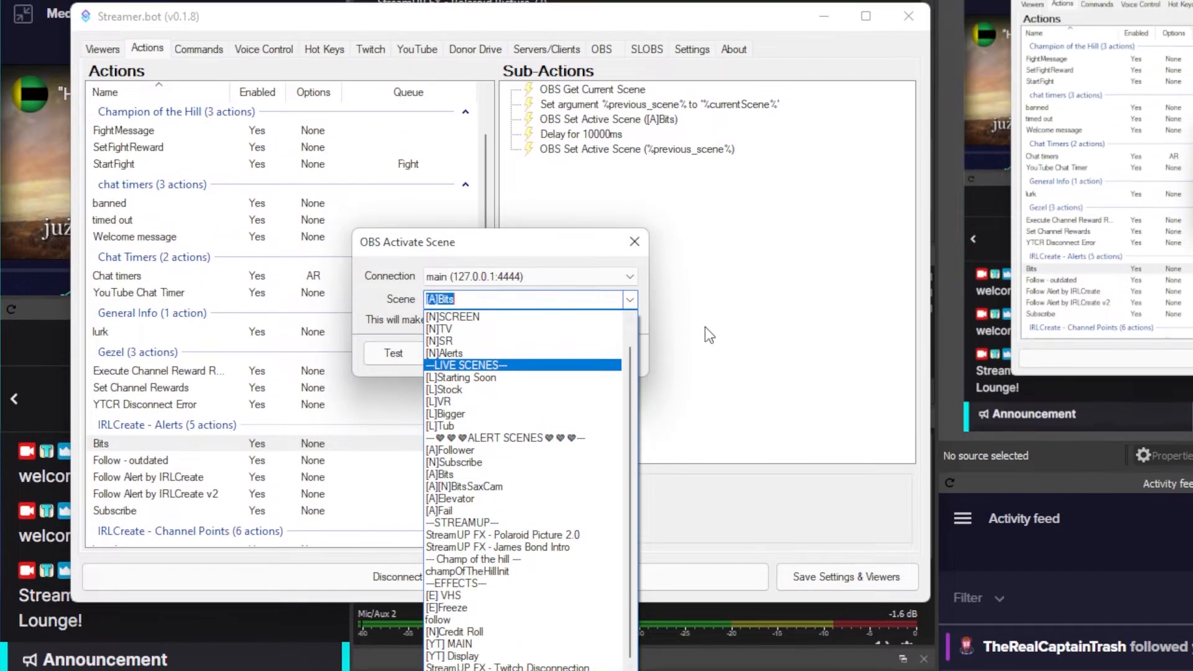
click(607, 278)
click(607, 278)
Check the Bits action's delay and return-to-previous-scene sub-actions, and save the settings and viewers.
click(609, 205)
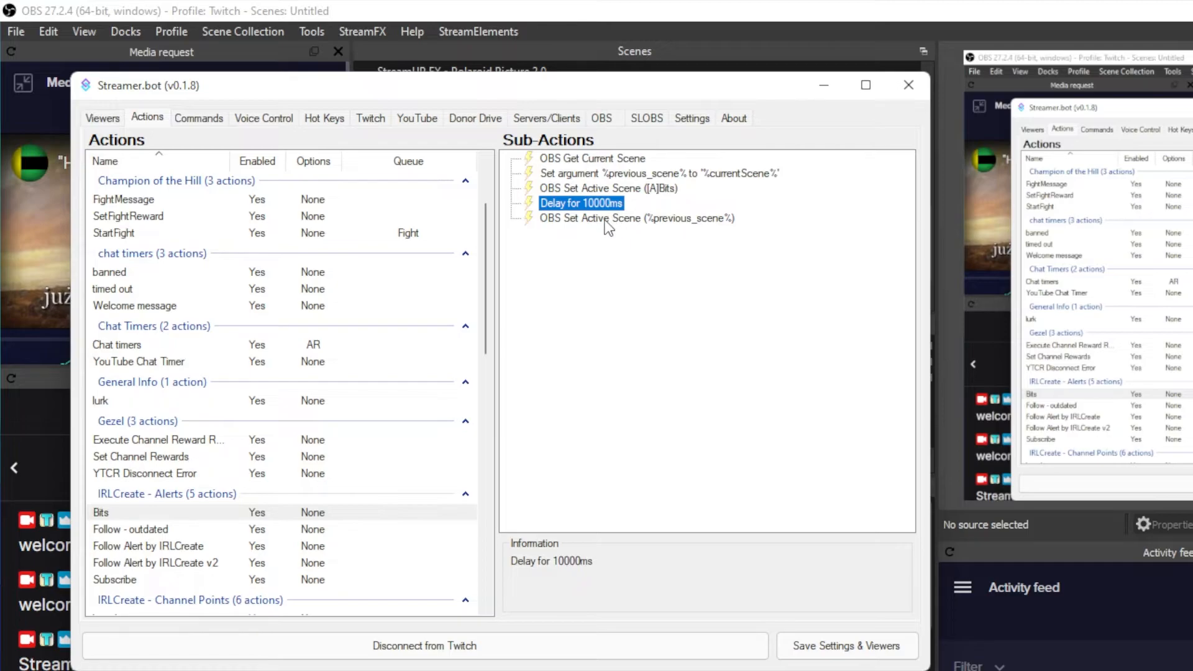
click(606, 219)
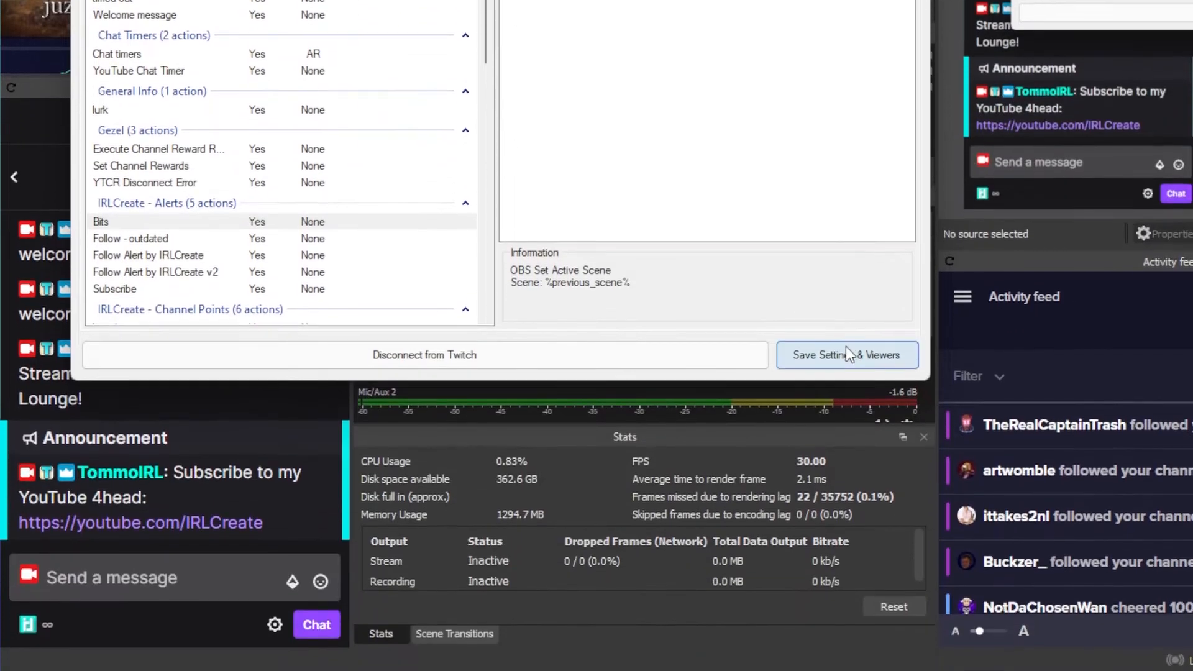
click(846, 646)
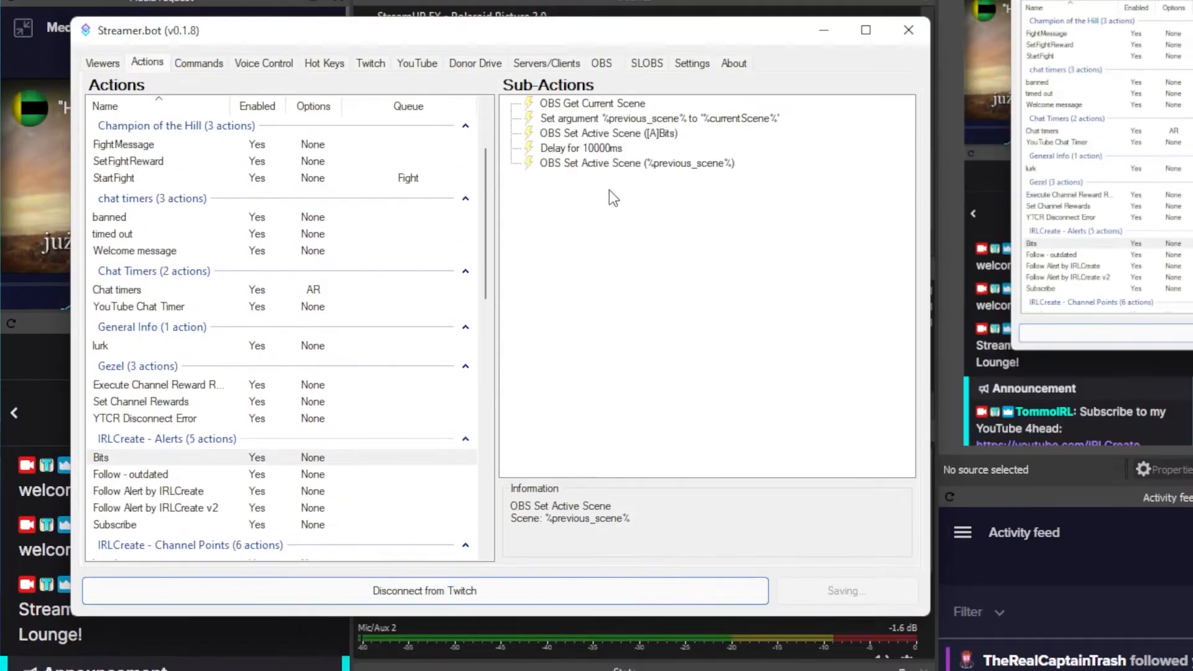
Open the Twitch cheer events and check which action is assigned to generic cheers without changing it.
click(380, 122)
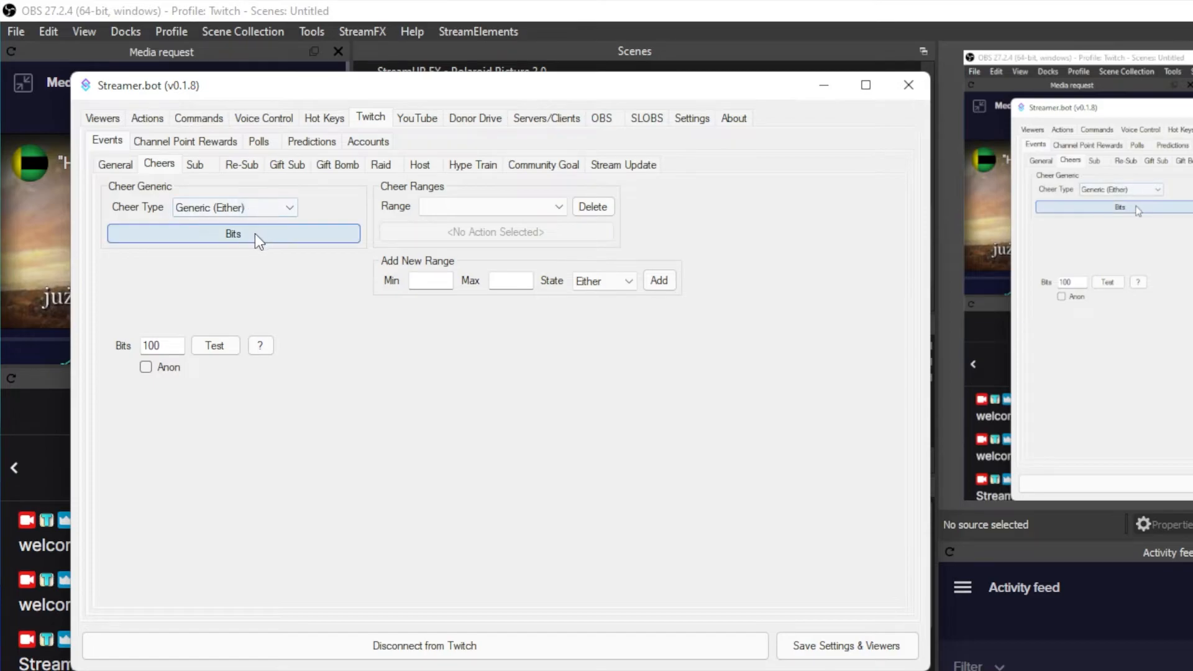
click(274, 234)
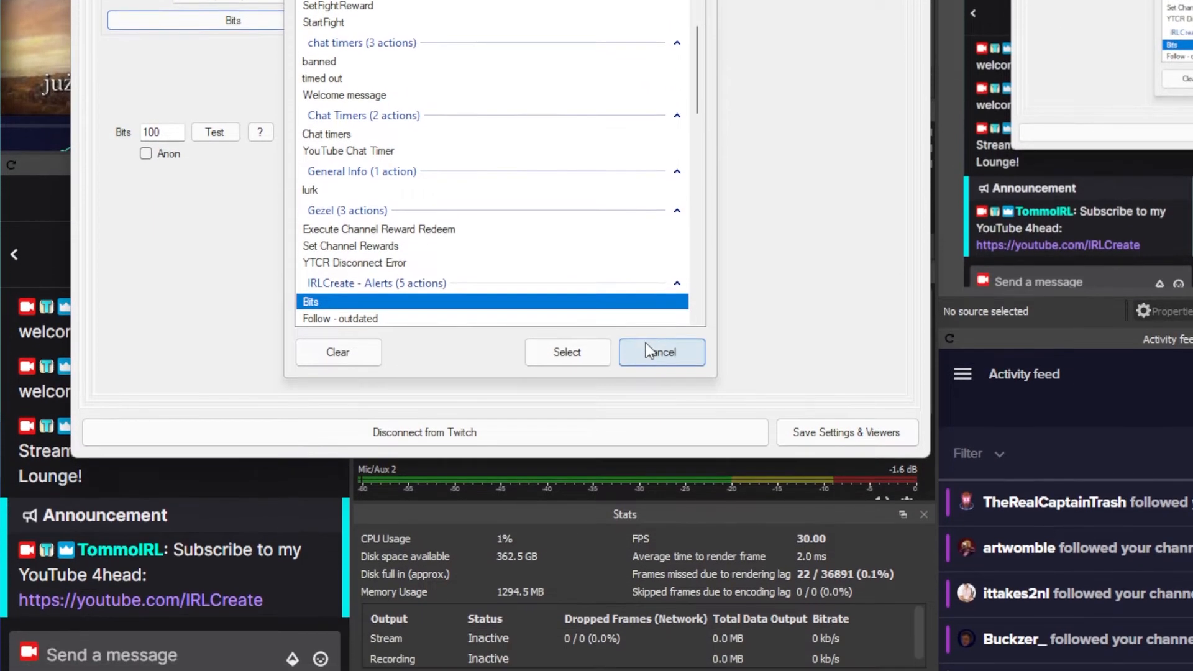
click(660, 389)
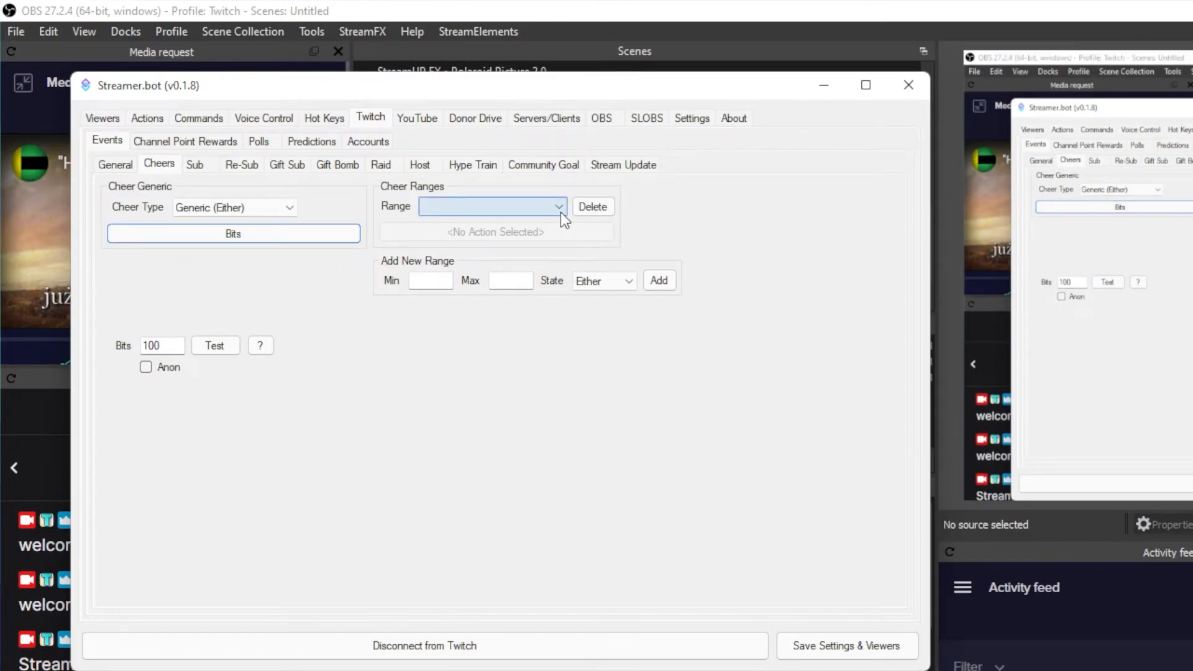
Add a new cheer range with a minimum of 100, a maximum of 500 and the state Either.
click(441, 281)
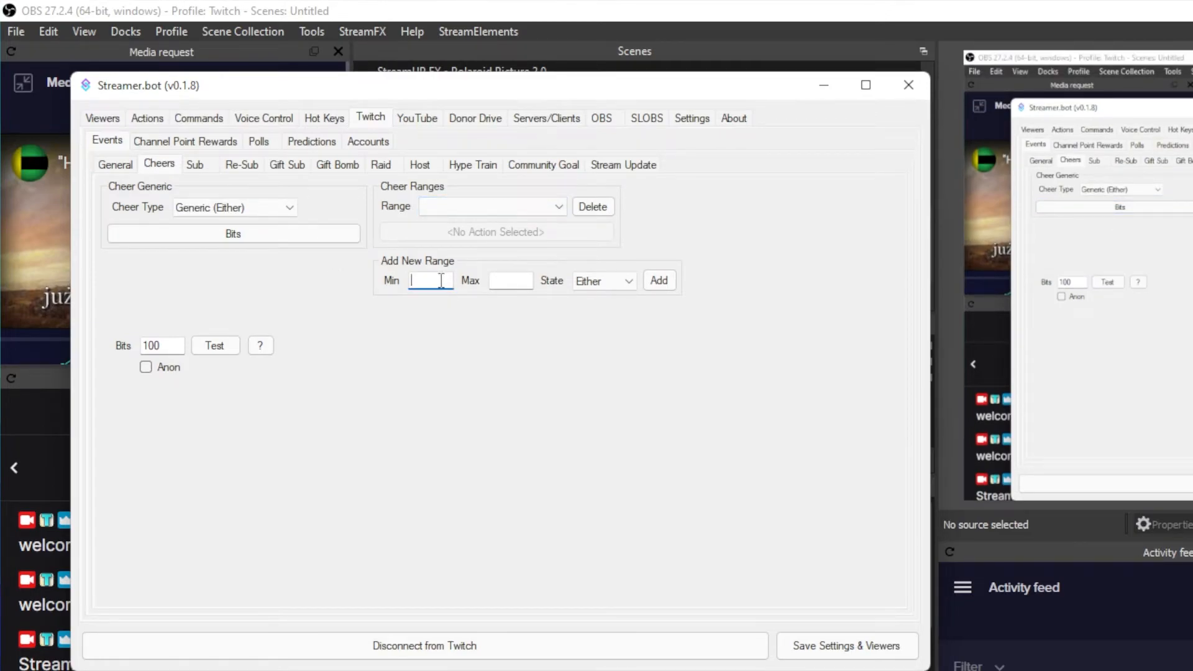
key(Tab)
click(519, 281)
click(660, 281)
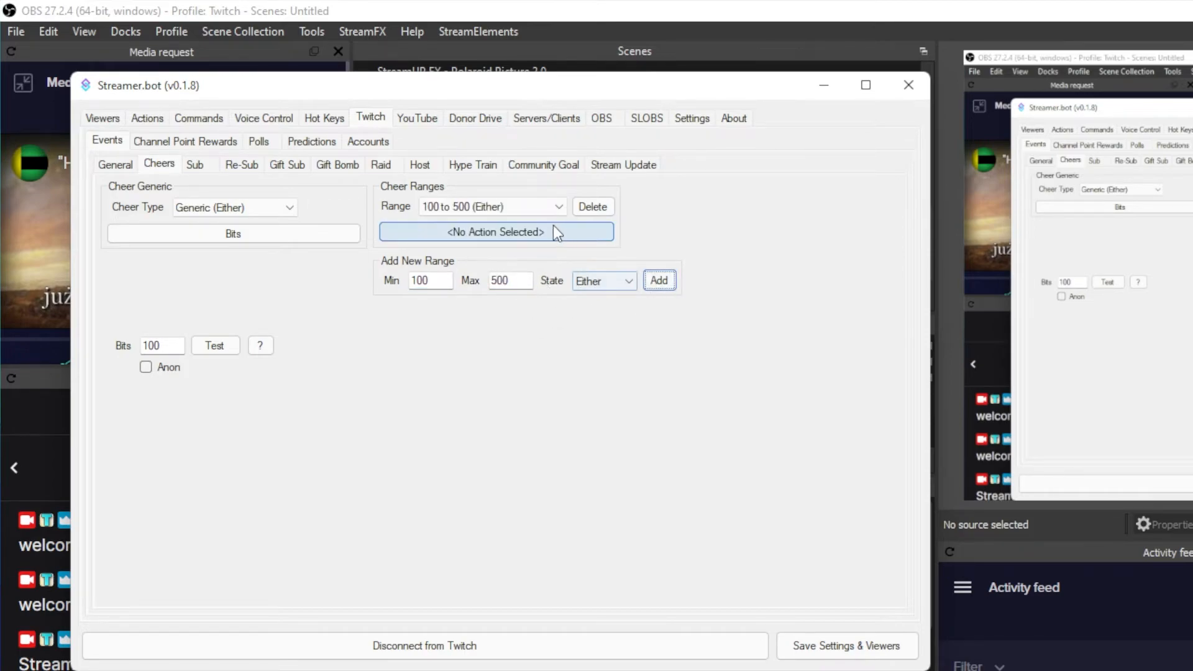
Assign the Bits action to the 100 to 500 cheer range and test a cheer of 100 bits.
click(529, 211)
click(489, 210)
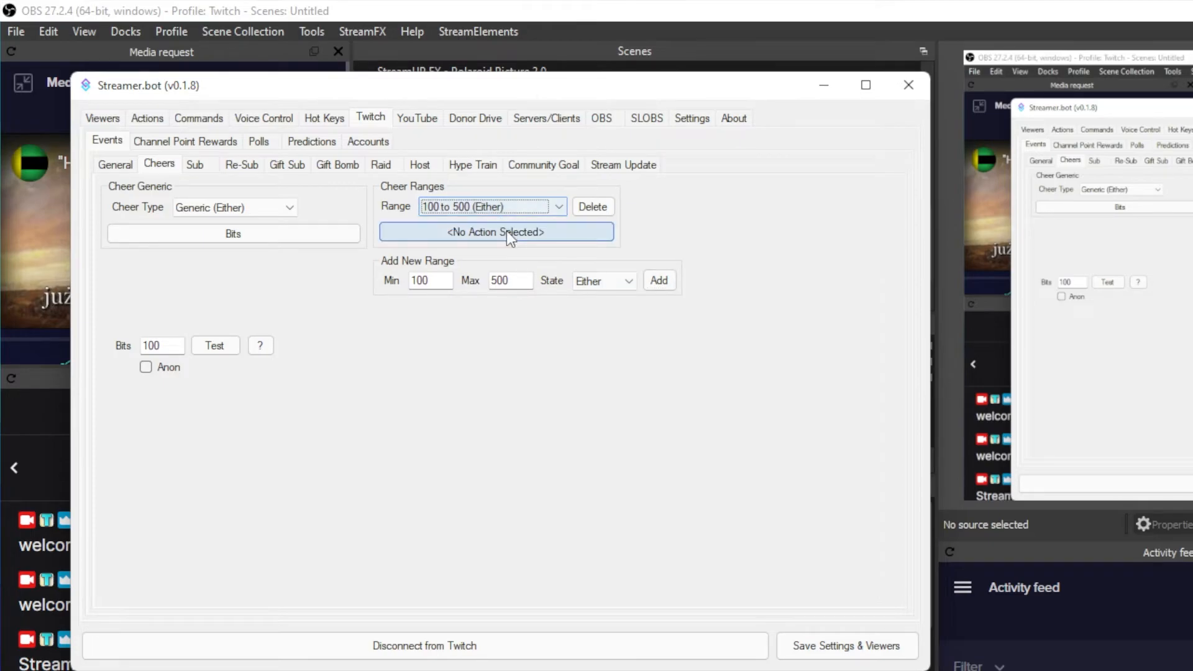
click(506, 230)
scroll(386, 326, down, 15)
scroll(380, 314, up, 3)
scroll(383, 301, down, 8)
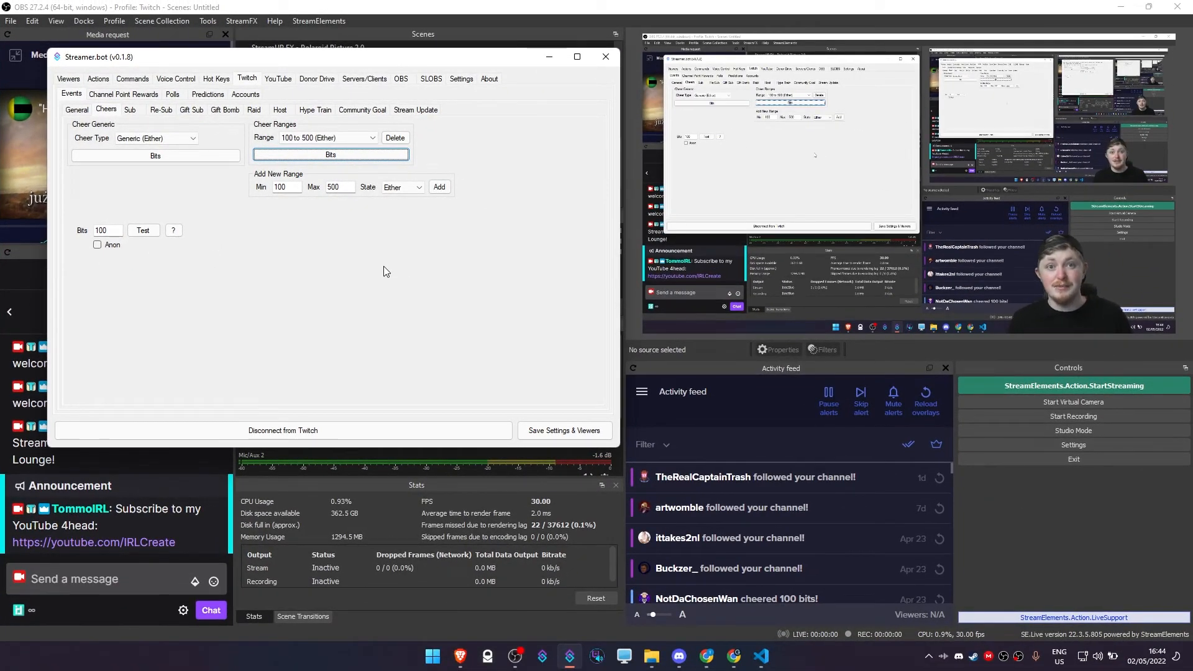
click(148, 231)
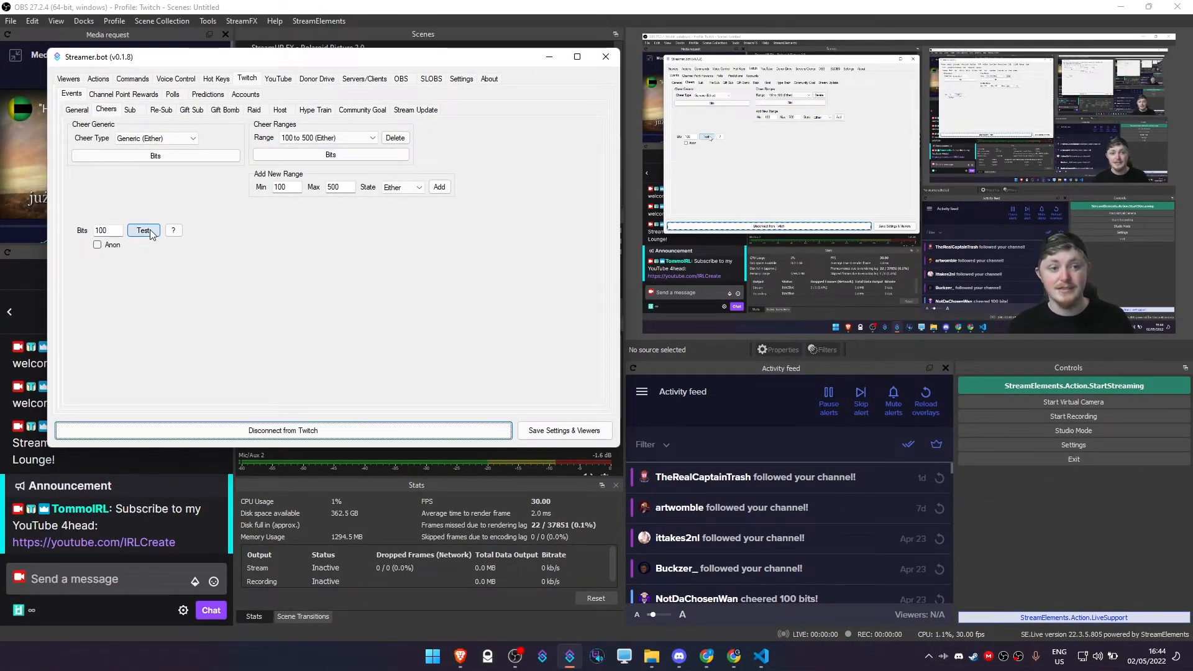